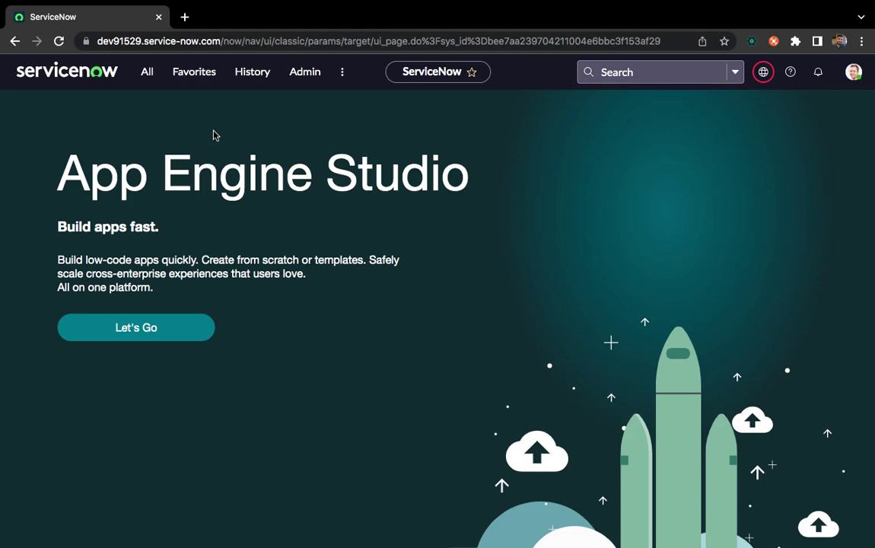
Open System Definition > Fix Scripts from the All menu in a new tab.
{"action": "left_click", "coordinate": [146, 74]}
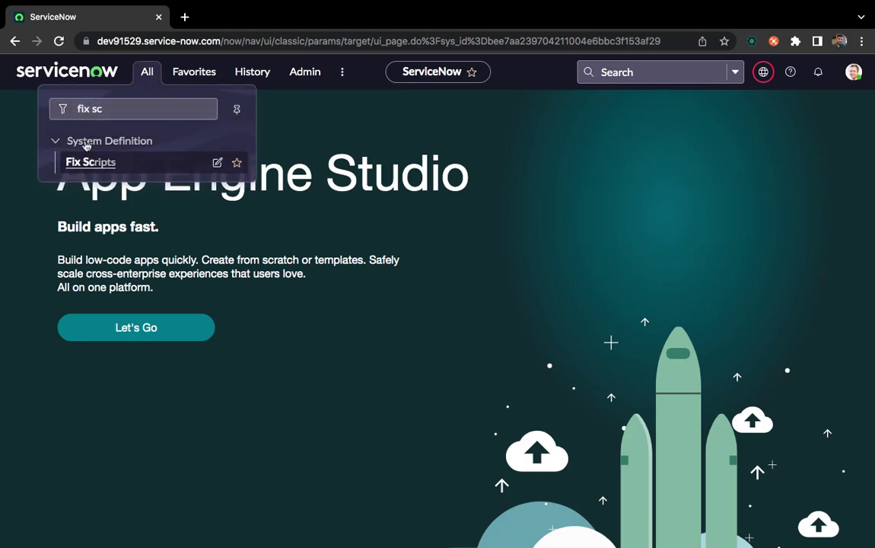
{"action": "left_click", "coordinate": [97, 163], "text": "super"}
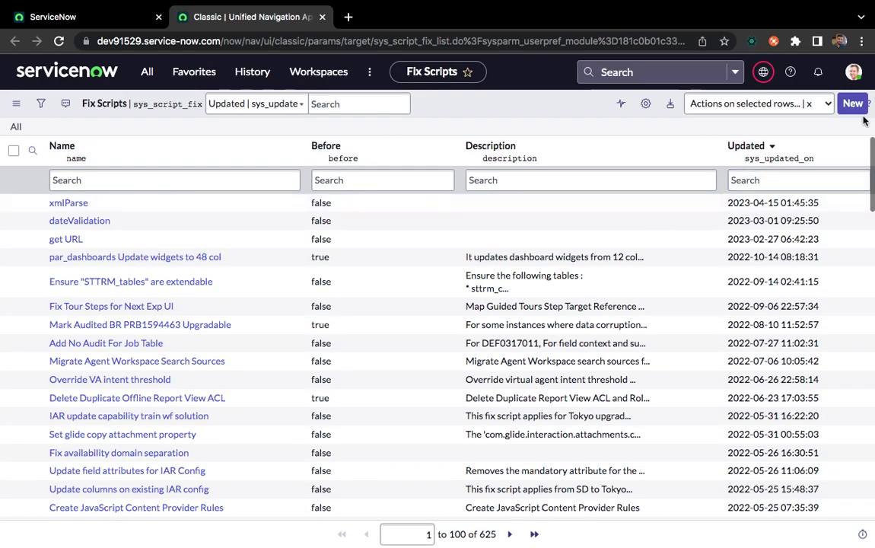
Create a new Fix Script named 'custom shortcuts command demo' and place the cursor in its script body.
{"action": "left_click", "coordinate": [853, 105]}
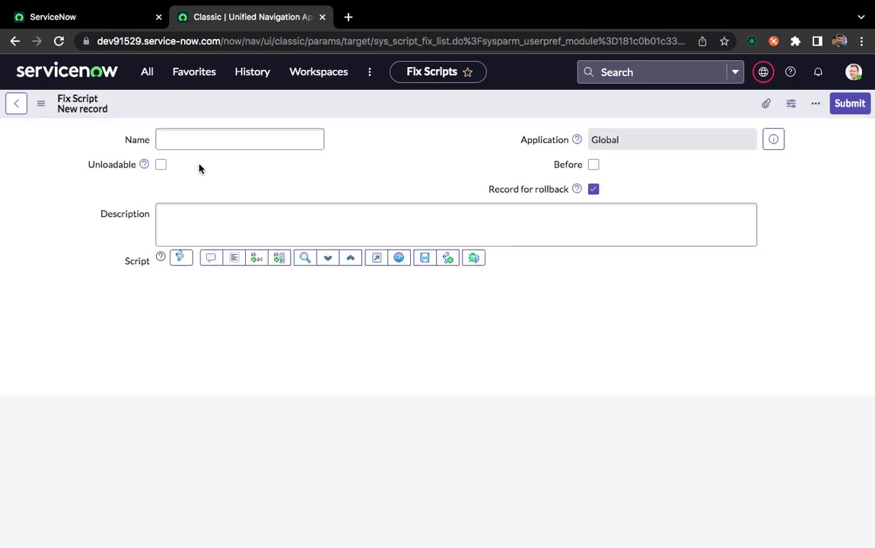
{"action": "left_click", "coordinate": [186, 144]}
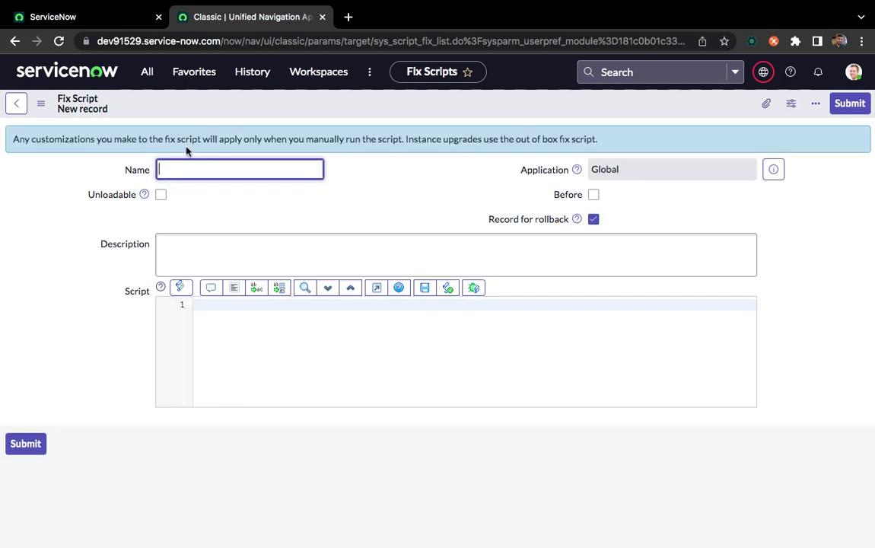
{"action": "type", "text": "custom"}
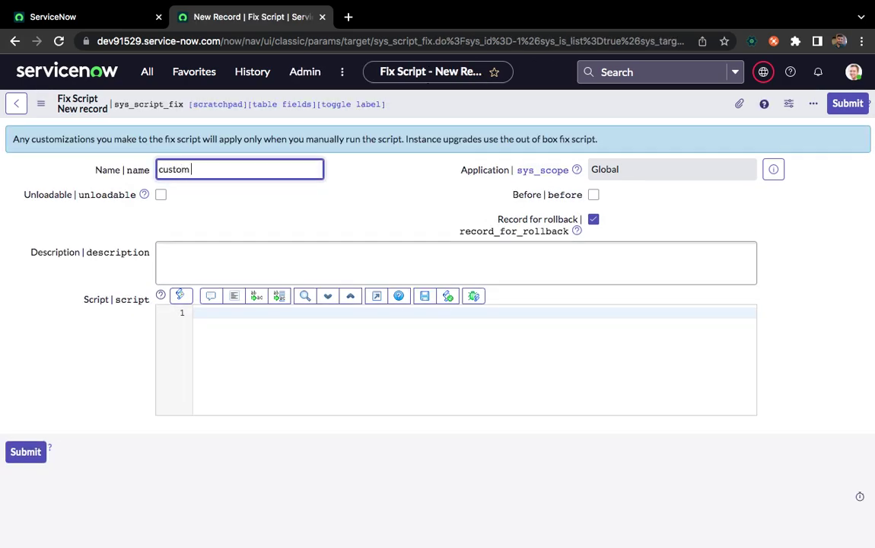
{"action": "type", "text": " short"}
{"action": "type", "text": "cuts "}
{"action": "type", "text": "command demo"}
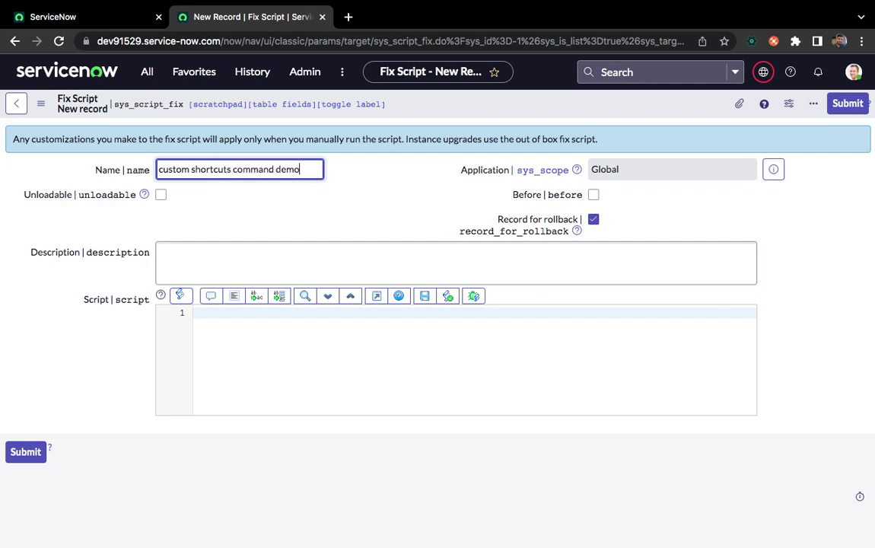
{"action": "left_click", "coordinate": [239, 316]}
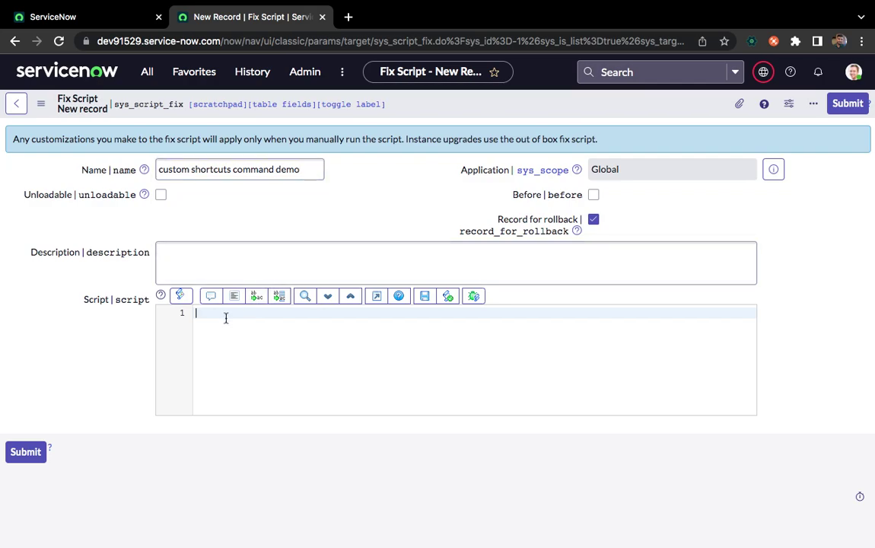
Write the function getData() { declaration with an empty body line.
{"action": "type", "text": "function "}
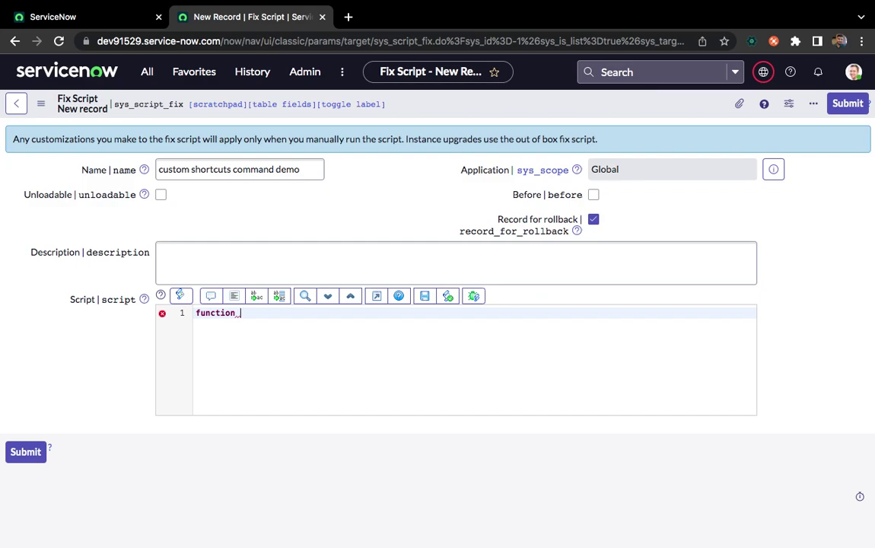
{"action": "type", "text": "getDat"}
{"action": "type", "text": "a()"}
{"action": "type", "text": "{"}
{"action": "key", "text": "Return"}
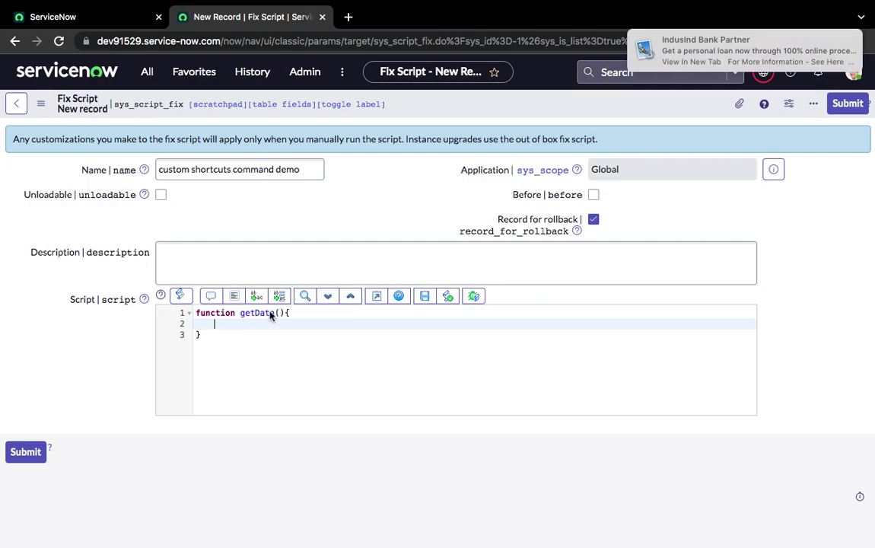
{"action": "left_click", "coordinate": [280, 313]}
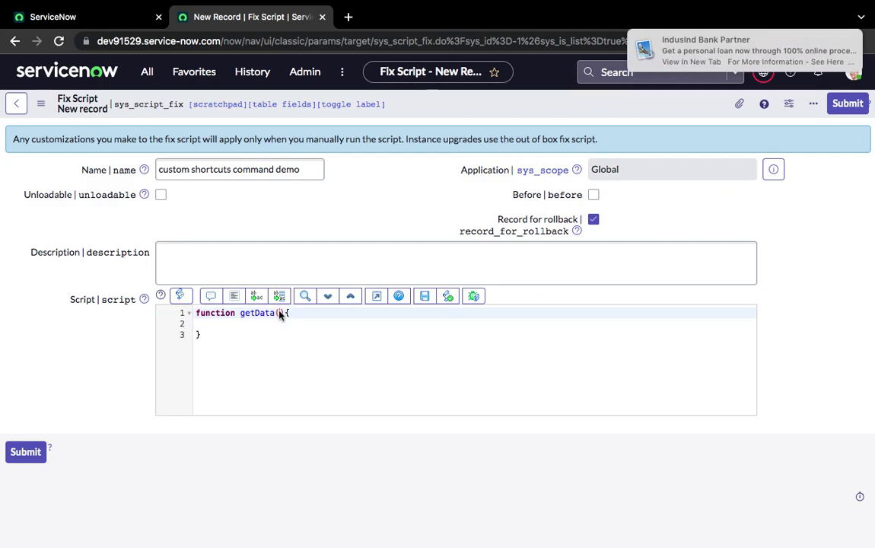
{"action": "left_click", "coordinate": [228, 326]}
{"action": "type", "text": "??"}
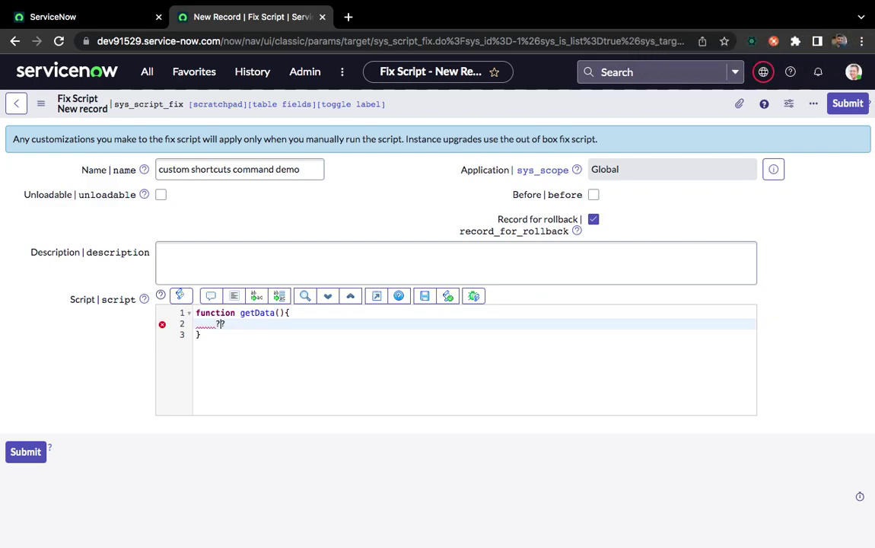
{"action": "key", "text": "BackSpace"}
{"action": "key", "text": "BackSpace"}
{"action": "type", "text": "??"}
{"action": "key", "text": "BackSpace"}
{"action": "key", "text": "BackSpace"}
{"action": "type", "text": "//"}
{"action": "type", "text": "**"}
{"action": "type", "text": "*"}
{"action": "key", "text": "Return"}
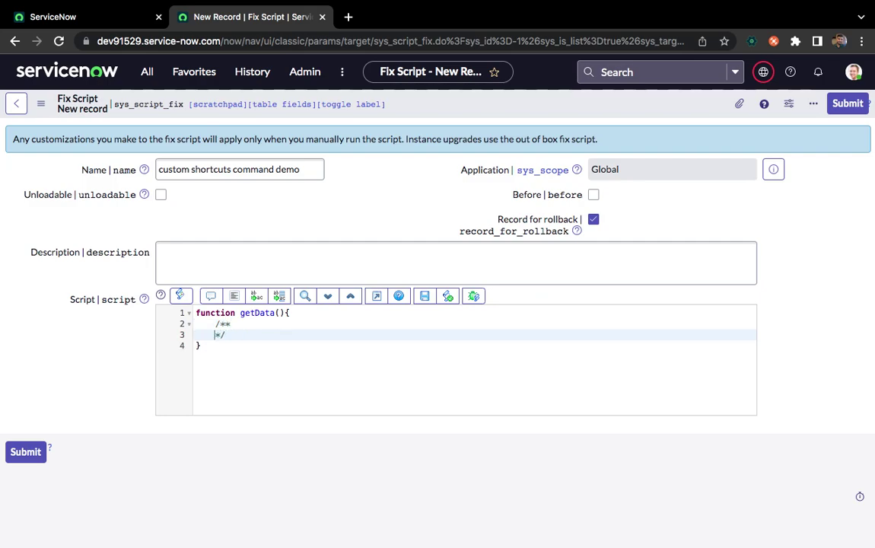
{"action": "key", "text": "Return"}
{"action": "key", "text": "Return"}
{"action": "key", "text": "Up"}
{"action": "key", "text": "Up"}
{"action": "type", "text": "@param"}
{"action": "type", "text": ":"}
{"action": "key", "text": "Return"}
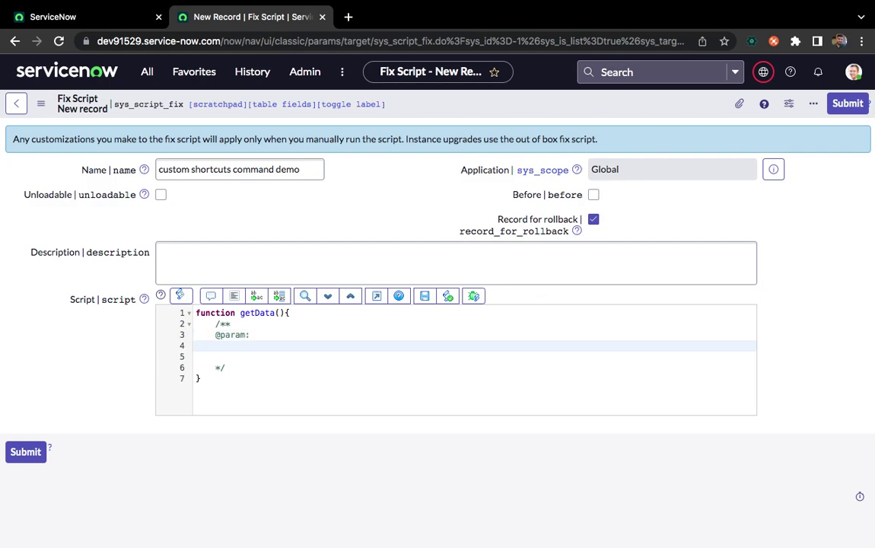
{"action": "type", "text": "@return"}
{"action": "type", "text": ":"}
{"action": "left_click", "coordinate": [263, 335]}
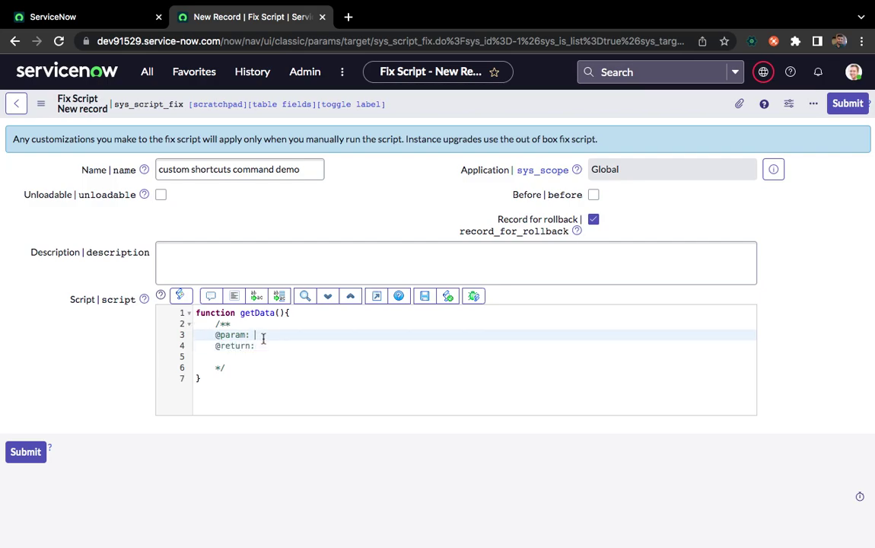
{"action": "key", "text": "Return"}
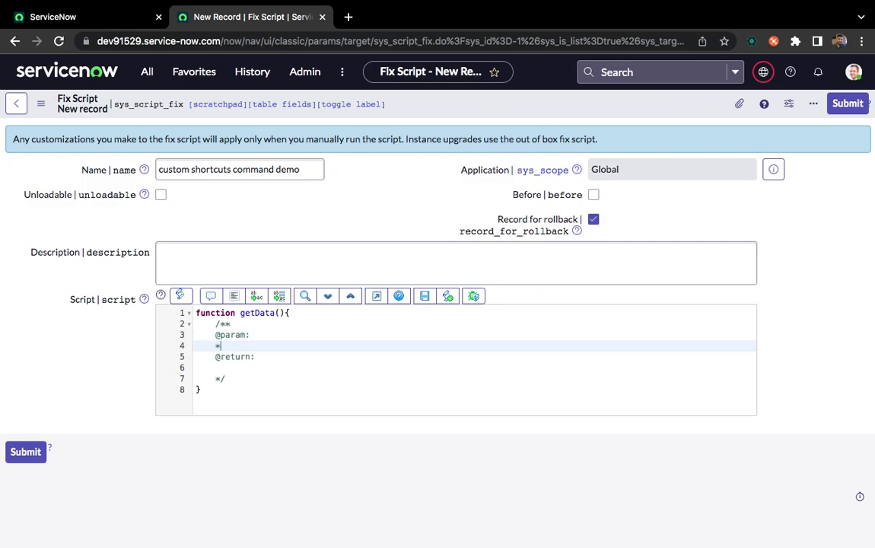
{"action": "type", "text": "*"}
{"action": "left_click", "coordinate": [232, 369]}
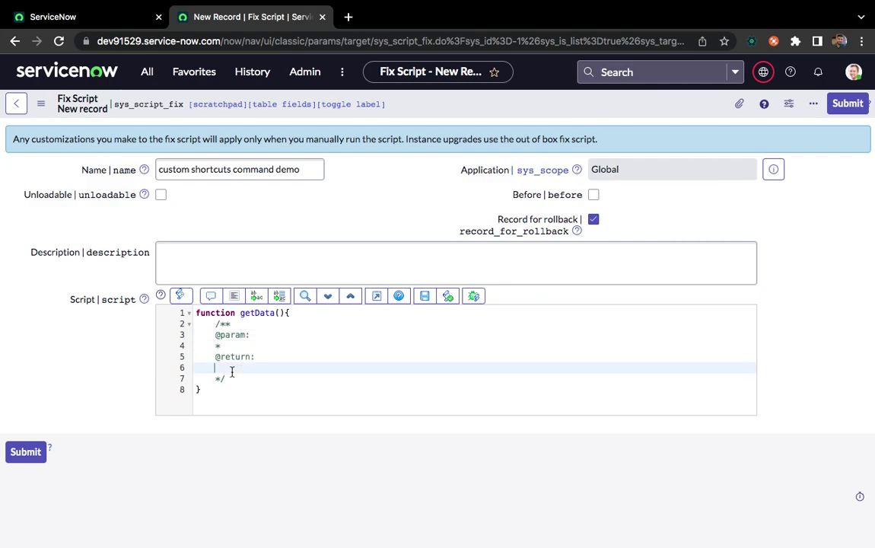
{"action": "type", "text": "*"}
Add a Description: line at the top of the comment and apply Format Code.
{"action": "left_click", "coordinate": [231, 324]}
{"action": "key", "text": "Return"}
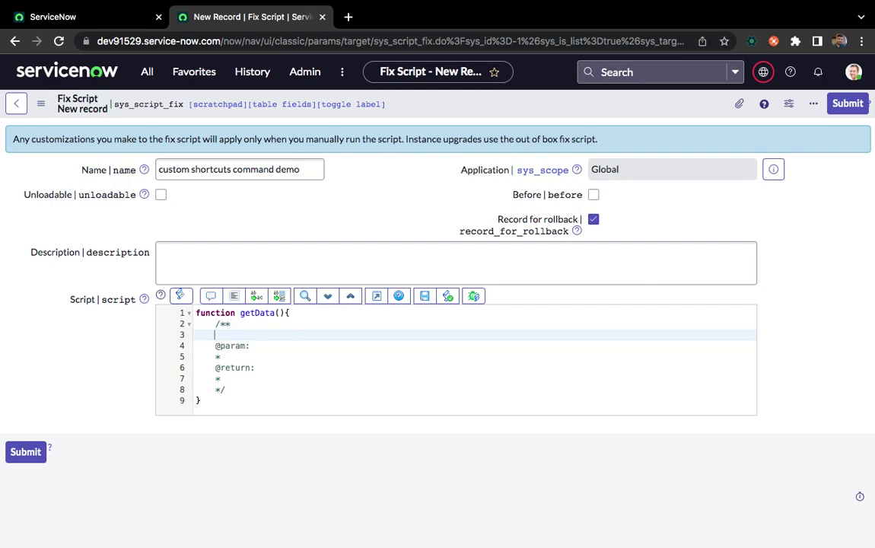
{"action": "type", "text": "Descr"}
{"action": "type", "text": "iption:"}
{"action": "key", "text": "Return"}
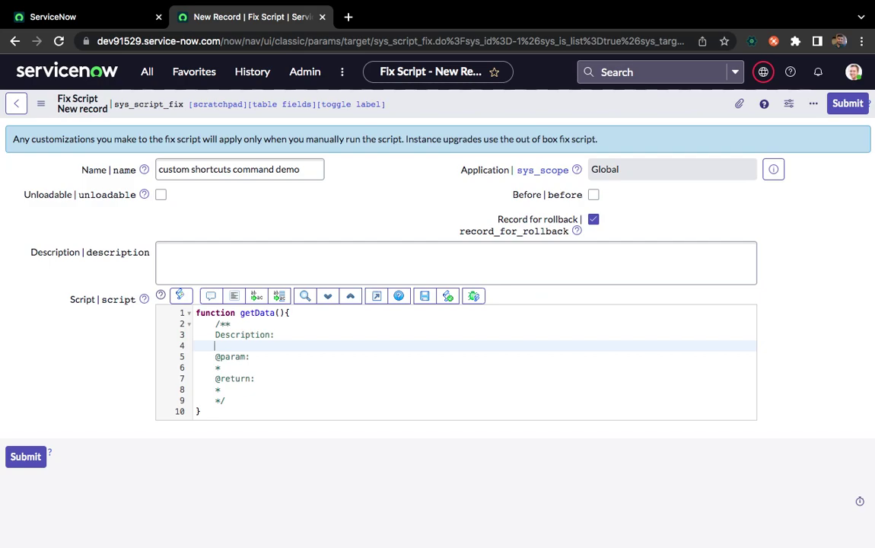
{"action": "type", "text": "*"}
{"action": "left_click", "coordinate": [234, 296]}
{"action": "left_click", "coordinate": [241, 400]}
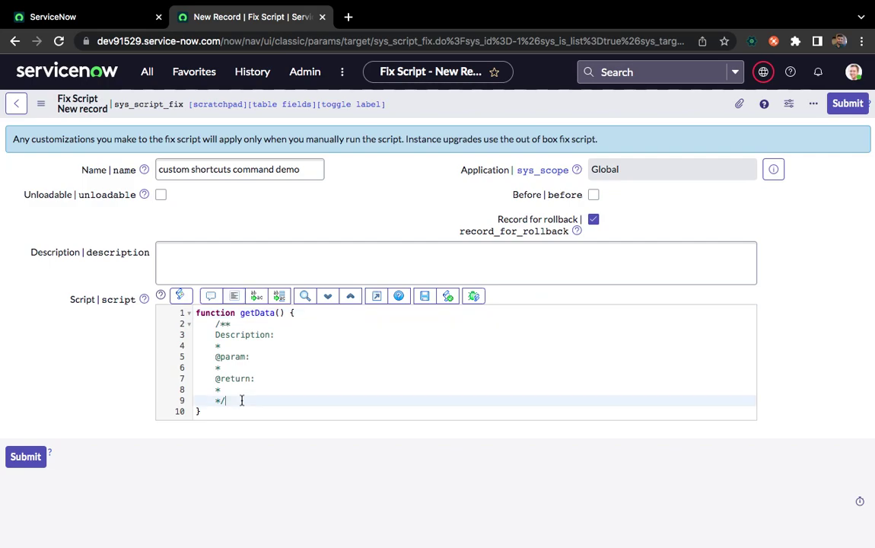
{"action": "key", "text": "Return"}
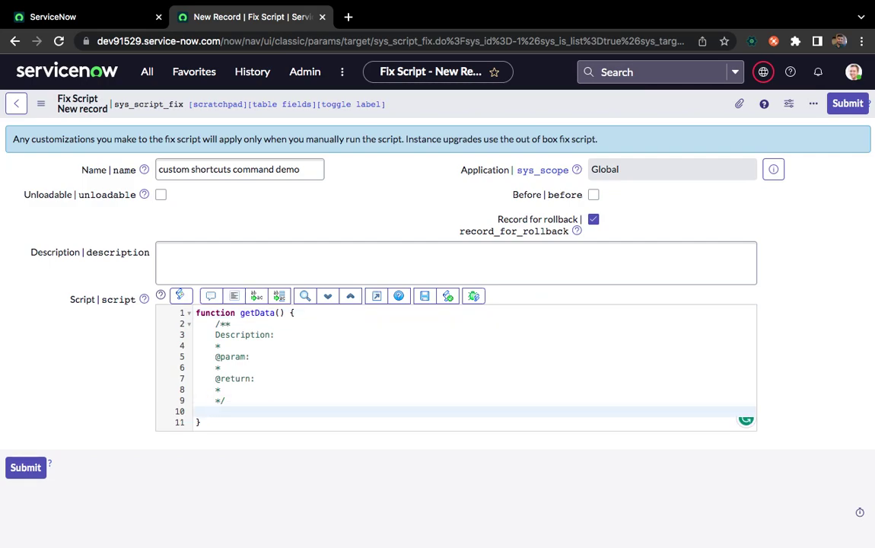
Declare var obj = new GlideRecord(''); below the comment block and reformat the script.
{"action": "type", "text": "@"}
{"action": "key", "text": "BackSpace"}
{"action": "type", "text": "Var"}
{"action": "key", "text": "BackSpace"}
{"action": "key", "text": "BackSpace"}
{"action": "key", "text": "BackSpace"}
{"action": "type", "text": "var "}
{"action": "type", "text": "ob"}
{"action": "type", "text": "j = new Glid"}
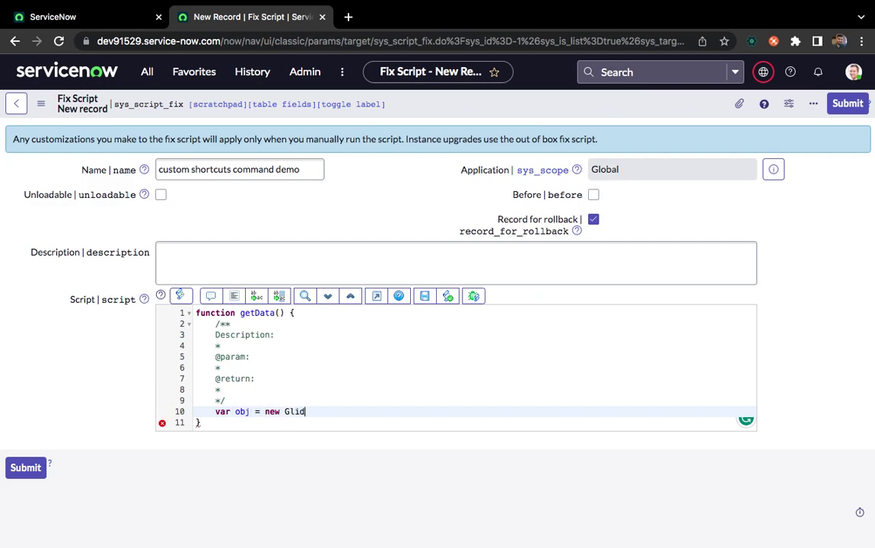
{"action": "type", "text": "eRecord("}
{"action": "type", "text": ");"}
{"action": "key", "text": "Left"}
{"action": "key", "text": "Left"}
{"action": "type", "text": "'"}
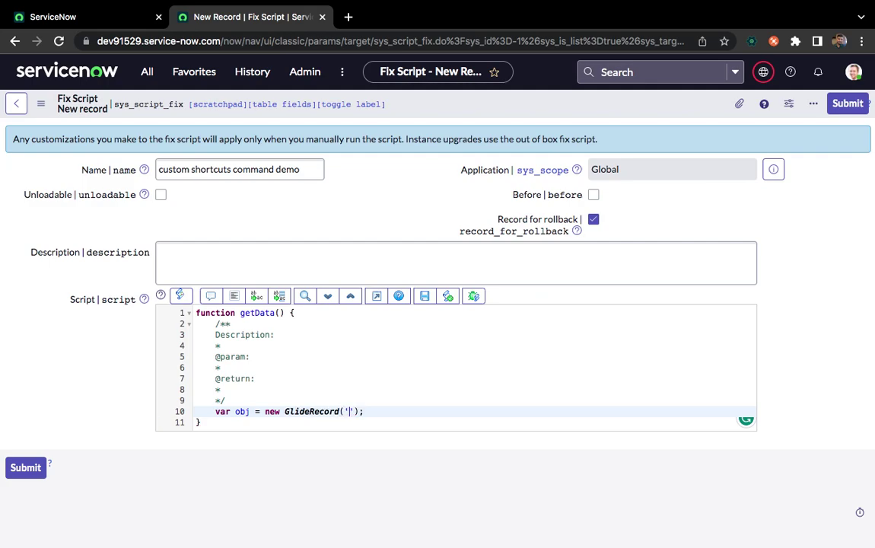
{"action": "left_click", "coordinate": [234, 297]}
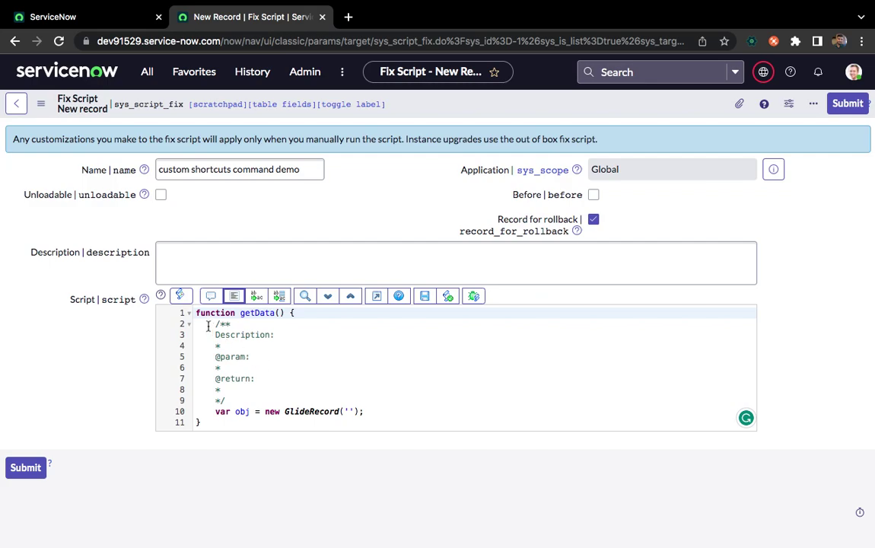
{"action": "mouse_move", "coordinate": [196, 313]}
{"action": "left_mouse_down"}
{"action": "mouse_move", "coordinate": [238, 368]}
{"action": "mouse_move", "coordinate": [367, 422]}
{"action": "left_mouse_up"}
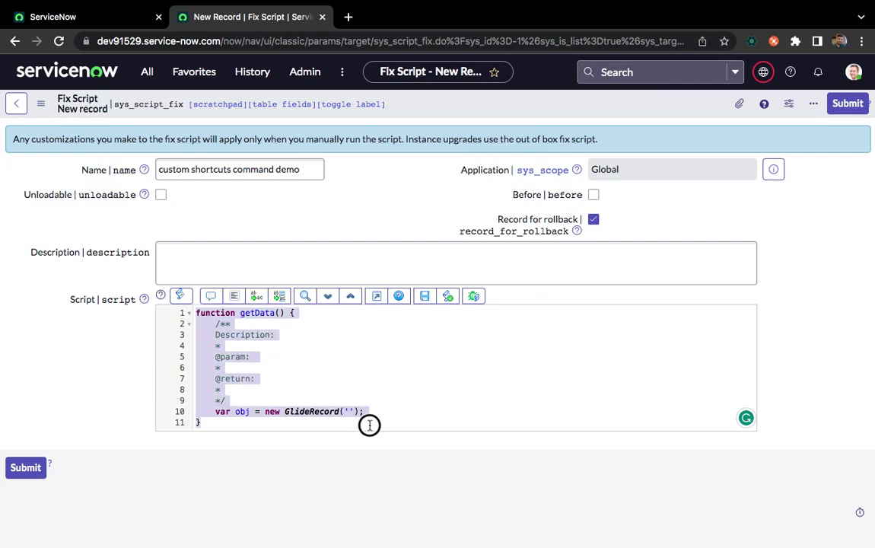
{"action": "left_click", "coordinate": [366, 412]}
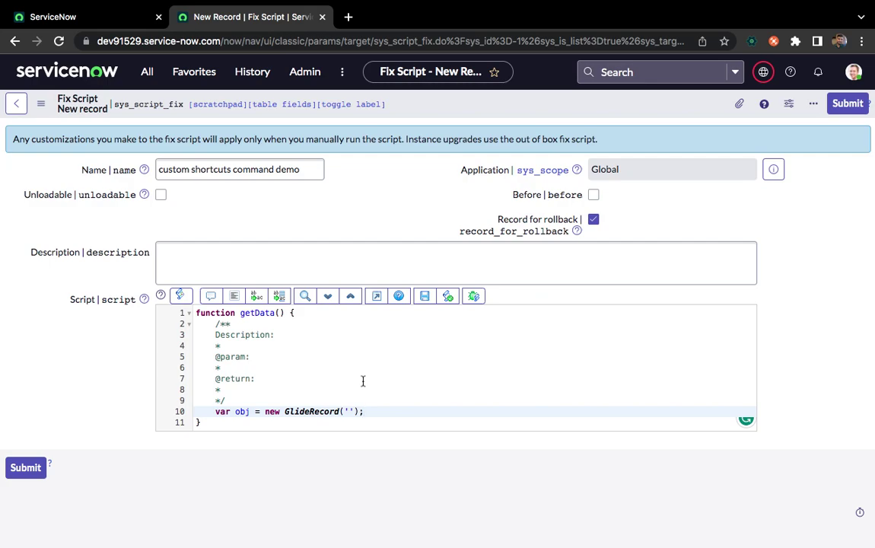
{"action": "key", "text": "Return"}
Below getData, expand the doc macro into a Description/Parameters/Returns comment block.
{"action": "key", "text": "Down"}
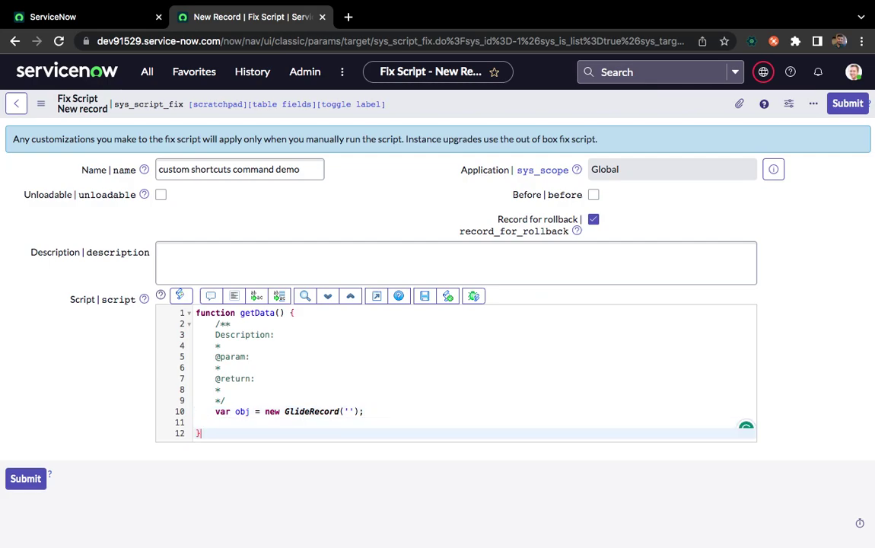
{"action": "key", "text": "Return"}
{"action": "key", "text": "Return"}
{"action": "key", "text": "Up"}
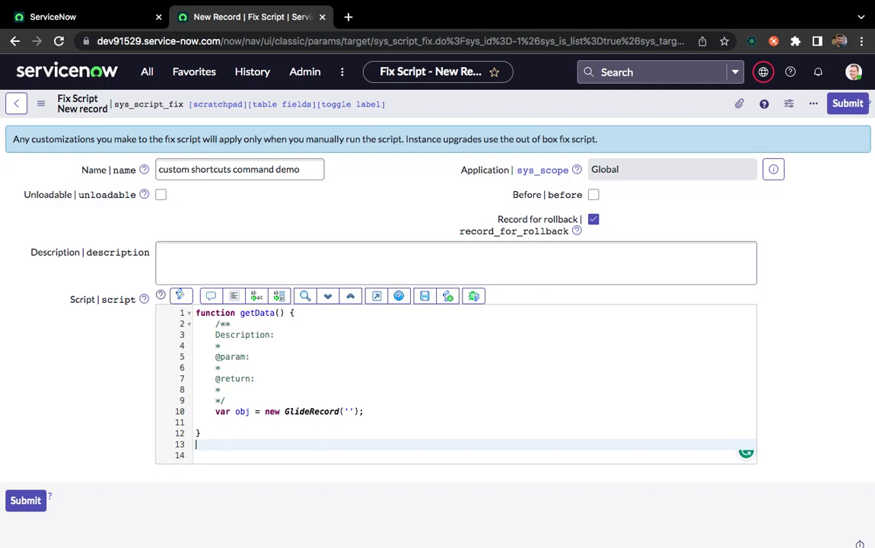
{"action": "key", "text": "Return"}
{"action": "type", "text": "d"}
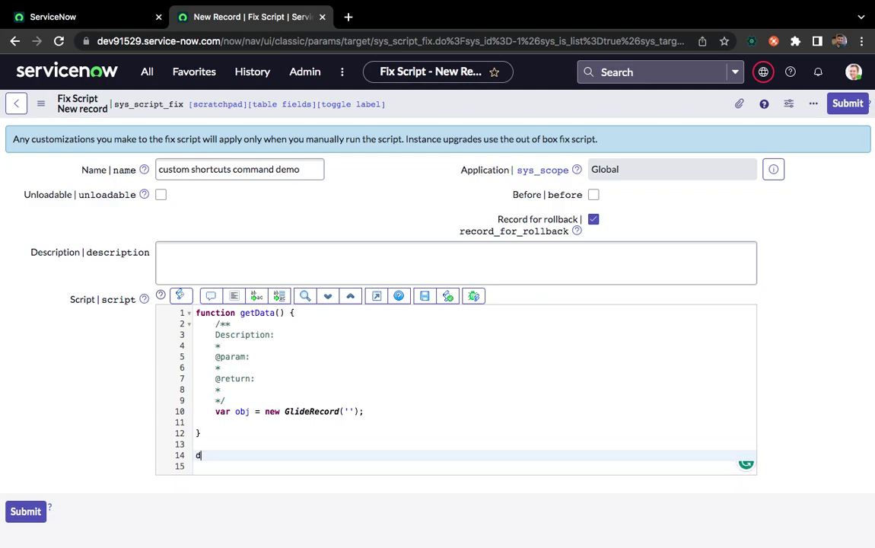
{"action": "type", "text": "oc"}
{"action": "key", "text": "Tab"}
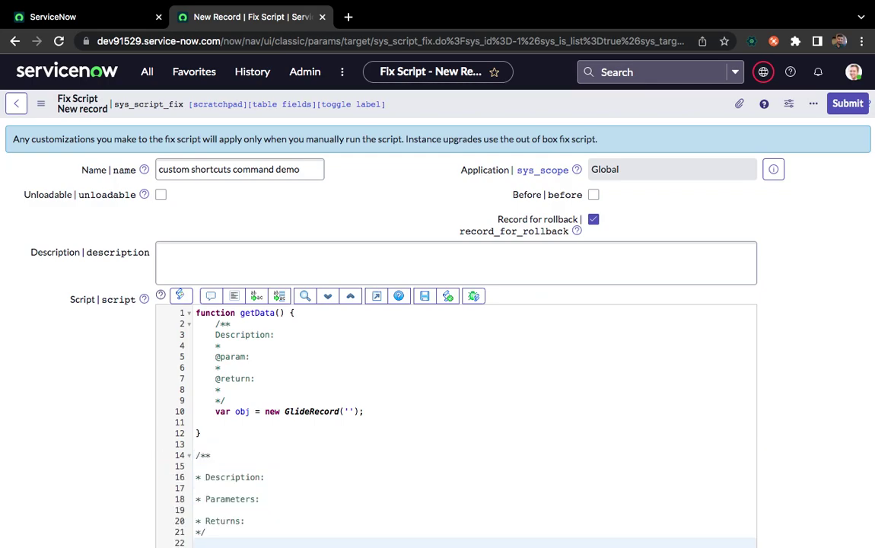
{"action": "scroll", "coordinate": [113, 387], "scroll_direction": "down", "scroll_amount": 2}
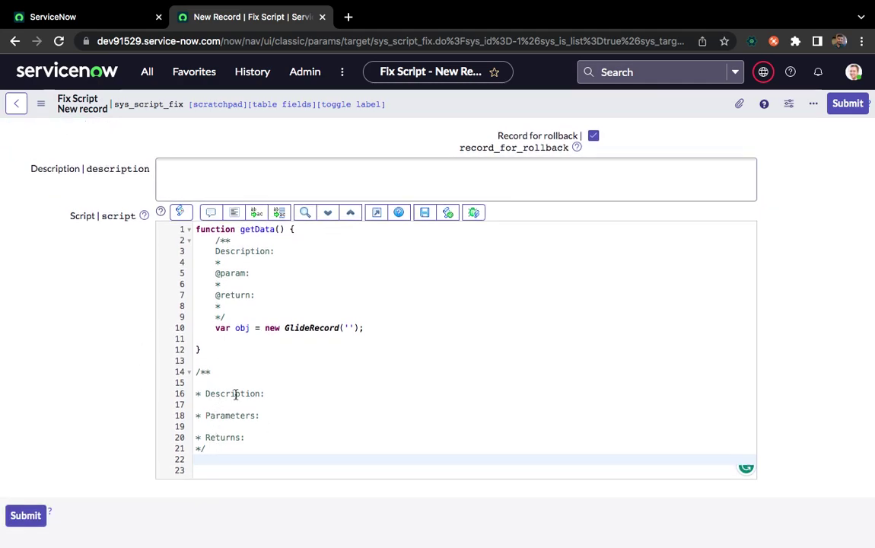
Expand the vargr macro into a GlideRecord query snippet ending in if (gr.next()).
{"action": "key", "text": "Return"}
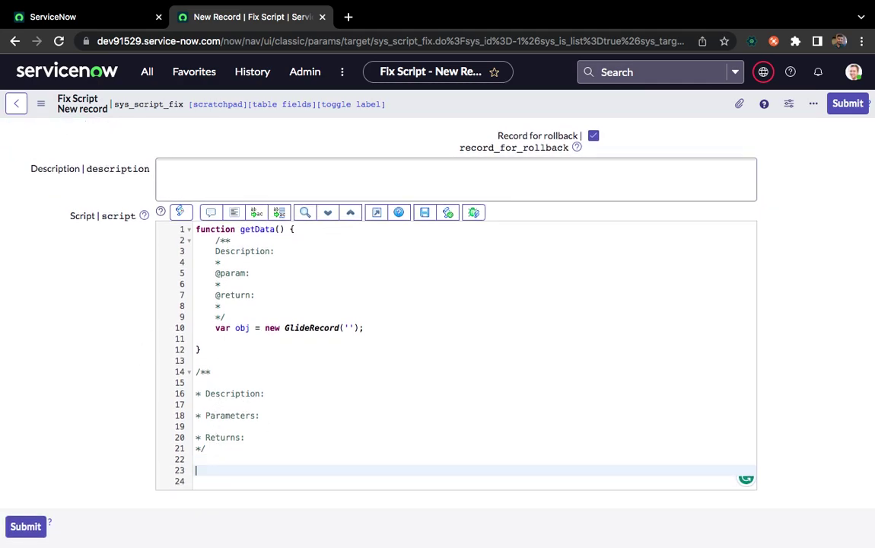
{"action": "type", "text": "var gr"}
{"action": "key", "text": "Tab"}
{"action": "key", "text": "Down"}
{"action": "key", "text": "Down"}
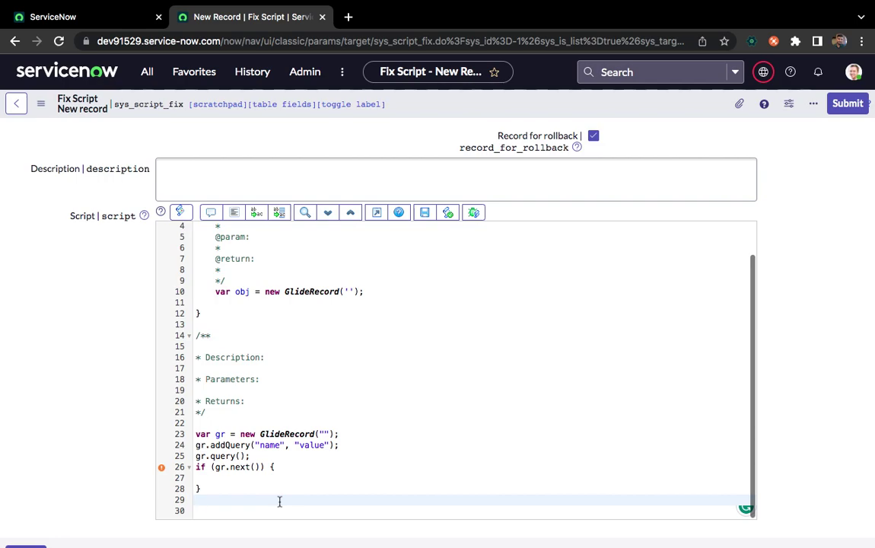
Filter the All menu by 'editor ma' to reveal System Definition > Syntax Editor Macros.
{"action": "left_click", "coordinate": [147, 71]}
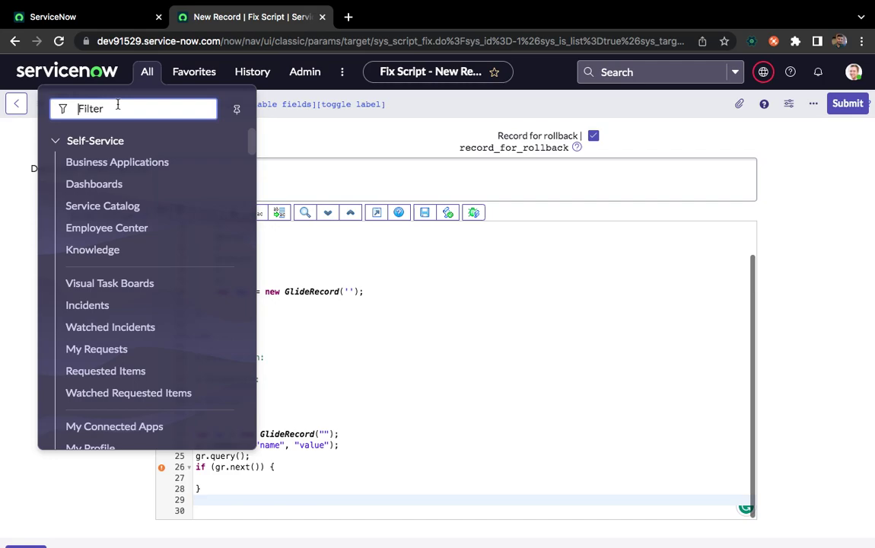
{"action": "type", "text": "edit mad"}
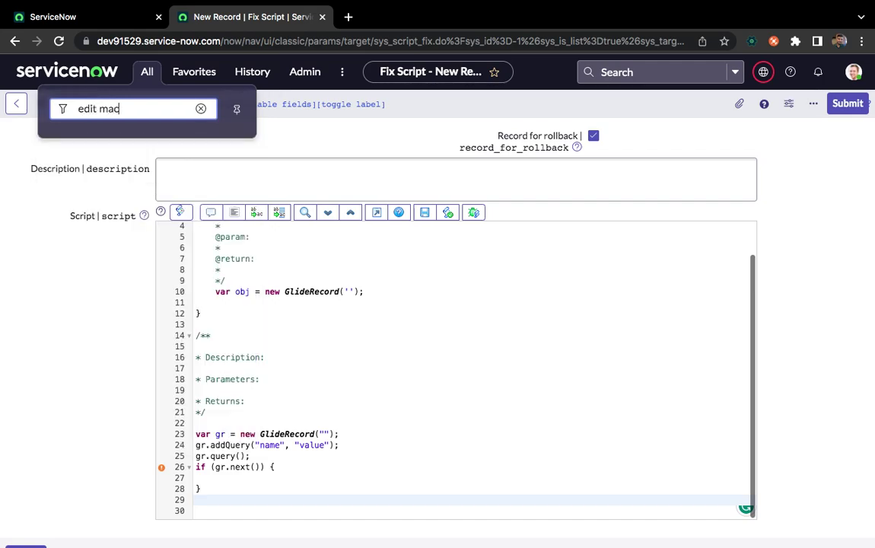
{"action": "key", "text": "BackSpace"}
{"action": "key", "text": "BackSpace"}
{"action": "key", "text": "BackSpace"}
{"action": "key", "text": "BackSpace"}
{"action": "key", "text": "BackSpace"}
{"action": "key", "text": "BackSpace"}
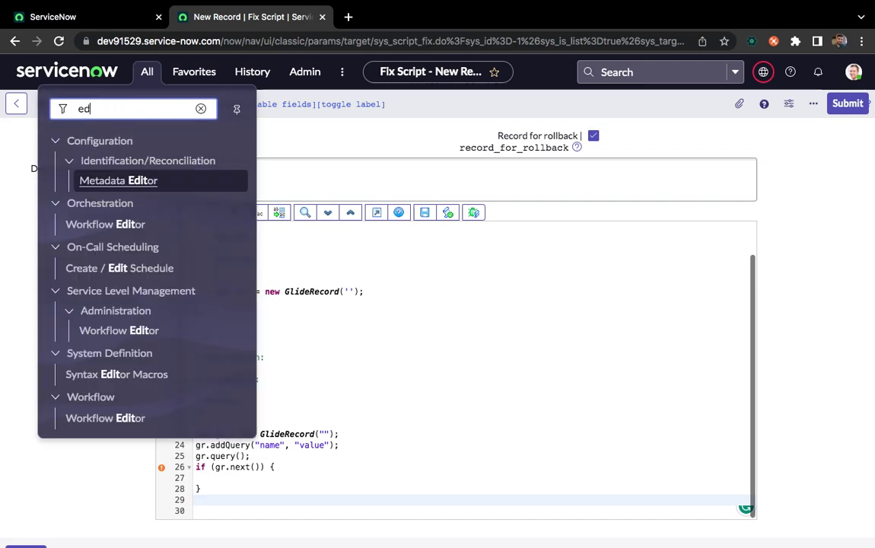
{"action": "key", "text": "BackSpace"}
{"action": "key", "text": "BackSpace"}
{"action": "type", "text": "ed"}
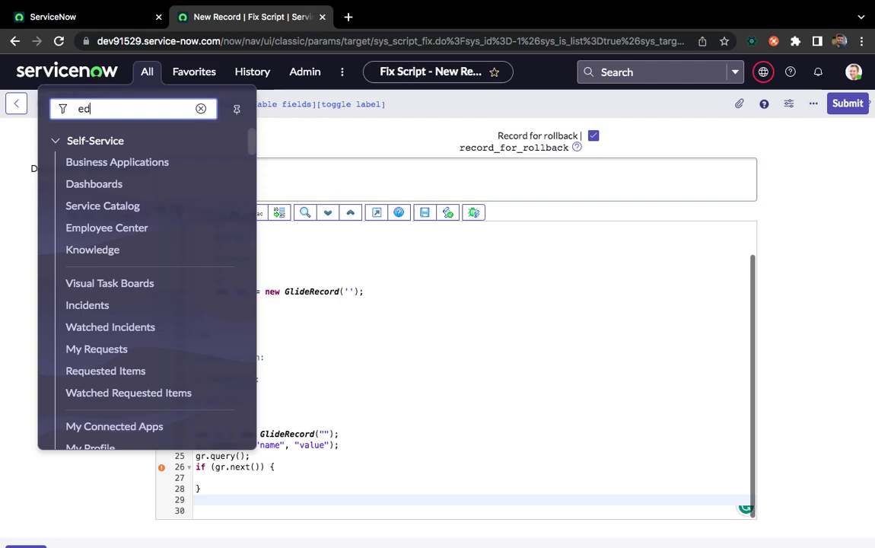
{"action": "type", "text": "it"}
{"action": "key", "text": "BackSpace"}
{"action": "key", "text": "BackSpace"}
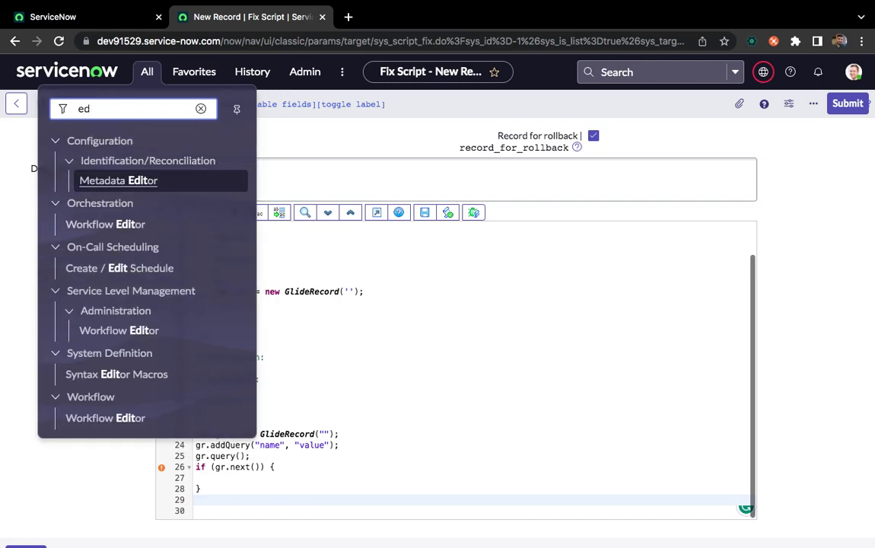
{"action": "key", "text": "BackSpace"}
{"action": "key", "text": "BackSpace"}
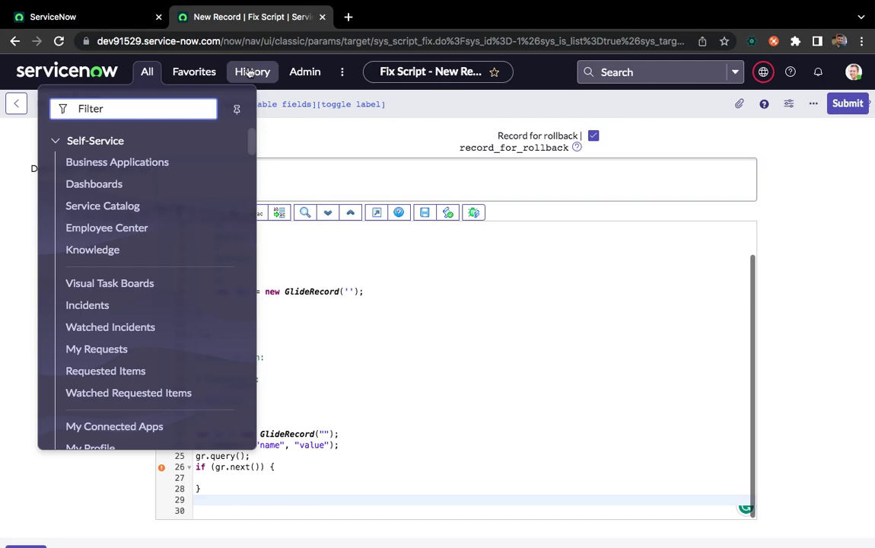
{"action": "left_click", "coordinate": [252, 72]}
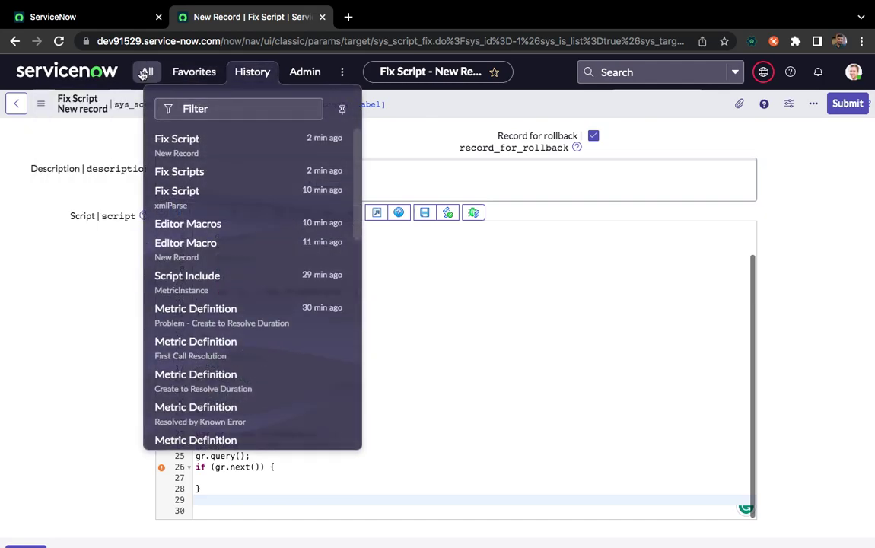
{"action": "left_click", "coordinate": [145, 72]}
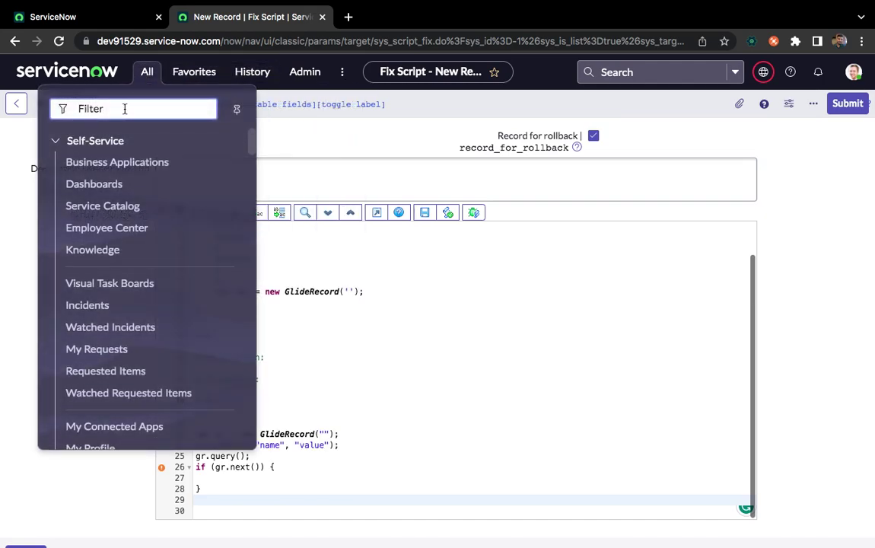
{"action": "type", "text": "editor ma"}
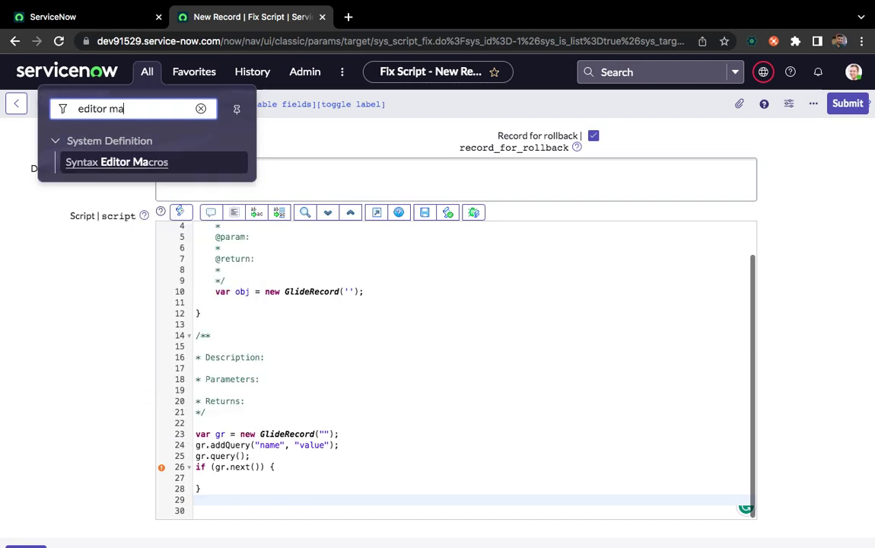
Open Syntax Editor Macros in a new tab, listing seven macros including doc, for and vargr.
{"action": "left_click", "coordinate": [114, 162], "text": "super"}
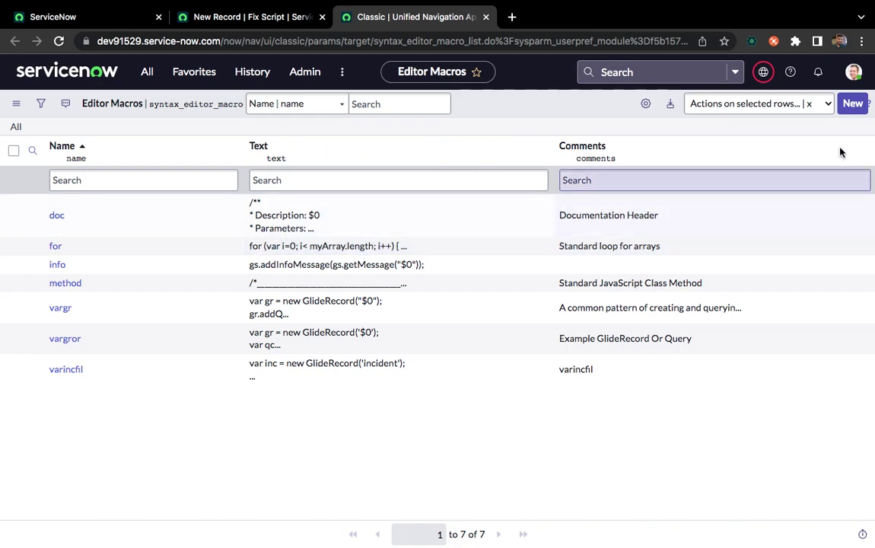
Create a new Editor Macro named fun and paste the getData function into its Text.
{"action": "left_click", "coordinate": [853, 106]}
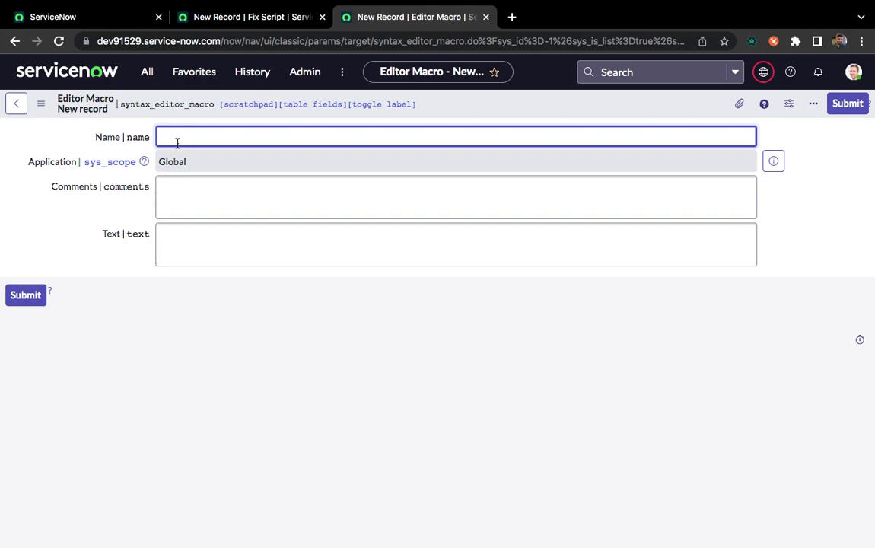
{"action": "type", "text": "func"}
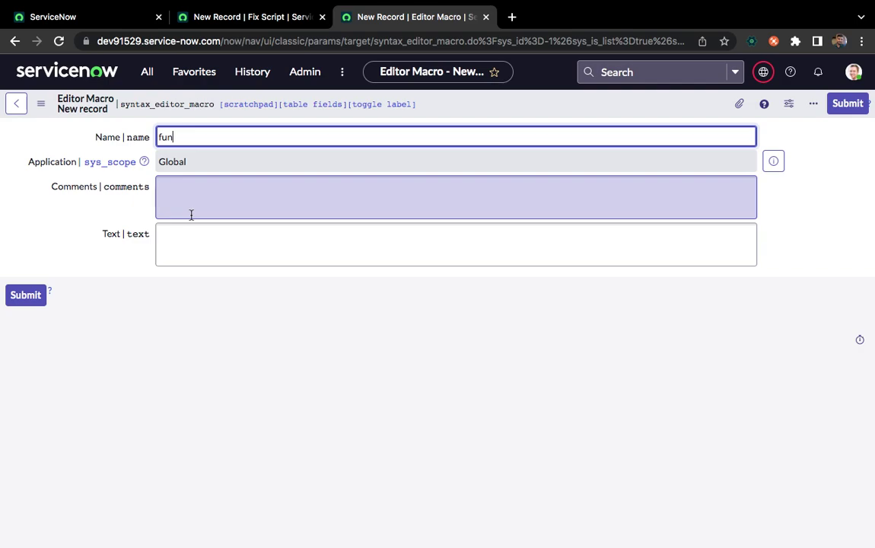
{"action": "left_click", "coordinate": [192, 238]}
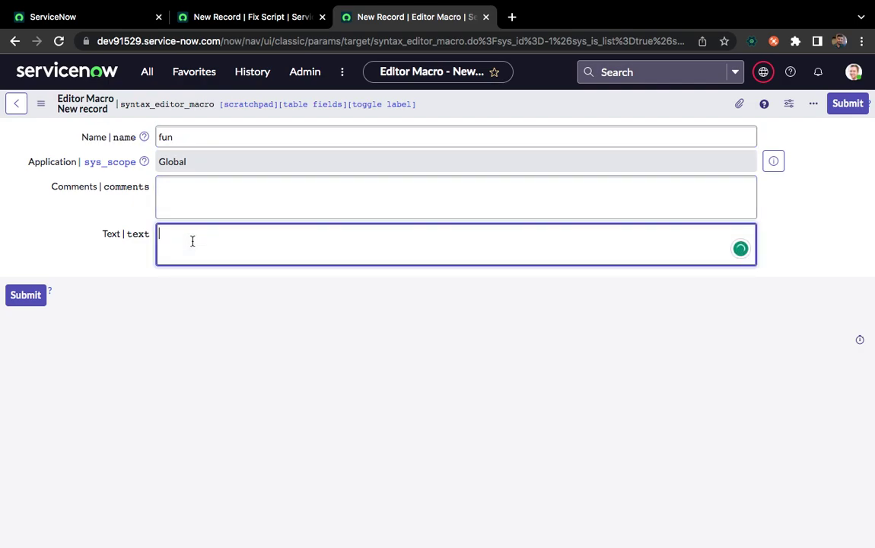
{"action": "left_click", "coordinate": [253, 18]}
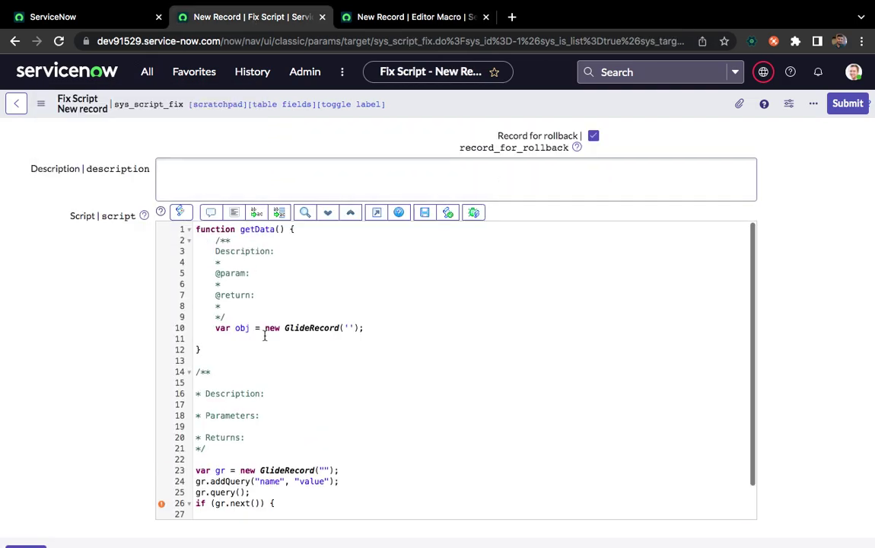
{"action": "left_click_drag", "start_coordinate": [202, 349], "coordinate": [193, 234]}
{"action": "key", "text": "ctrl+c"}
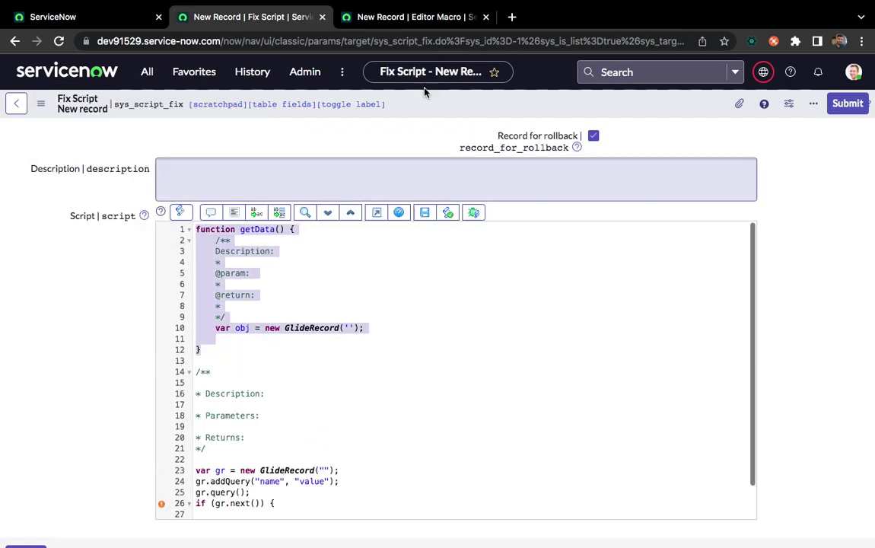
{"action": "left_click", "coordinate": [384, 17]}
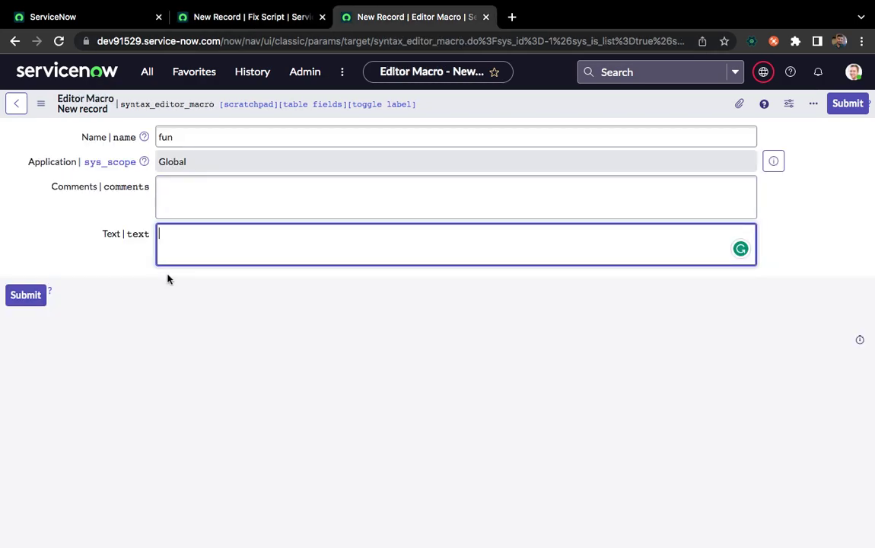
{"action": "key", "text": "ctrl+v"}
In the macro text, replace the var obj GlideRecord line with a return statement.
{"action": "left_click", "coordinate": [256, 16]}
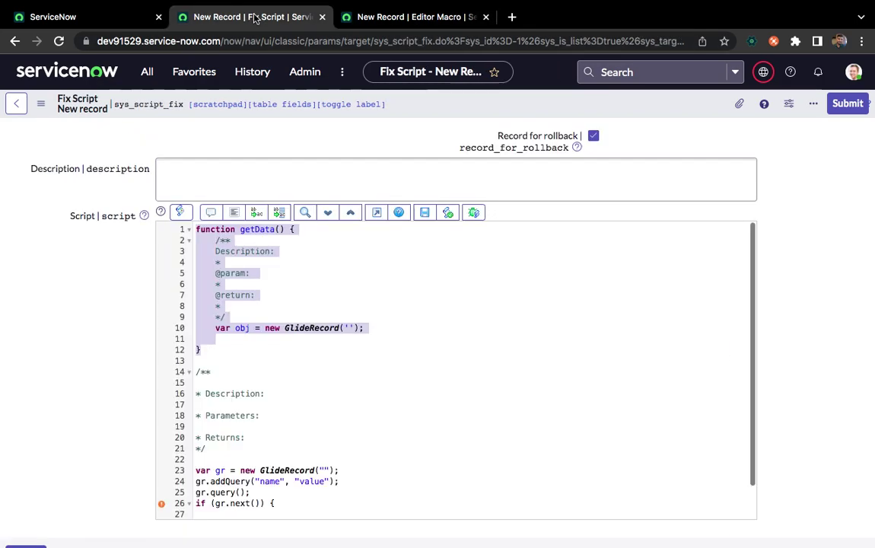
{"action": "left_click", "coordinate": [412, 17]}
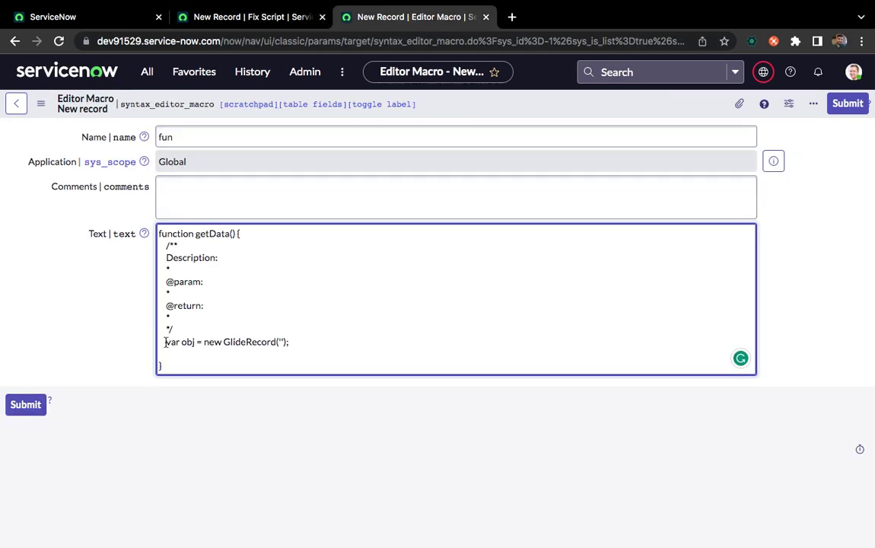
{"action": "left_click_drag", "start_coordinate": [165, 342], "coordinate": [297, 342]}
{"action": "key", "text": "BackSpace"}
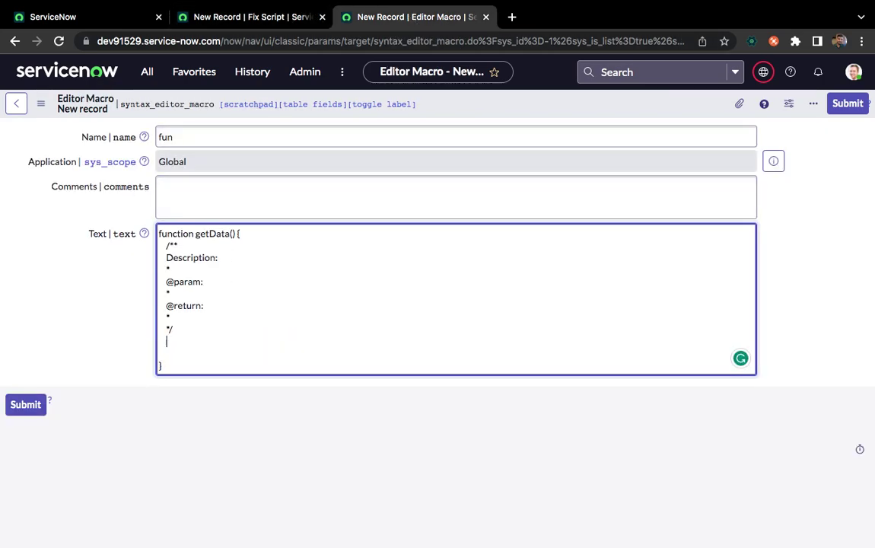
{"action": "key", "text": "Return"}
{"action": "key", "text": "Return"}
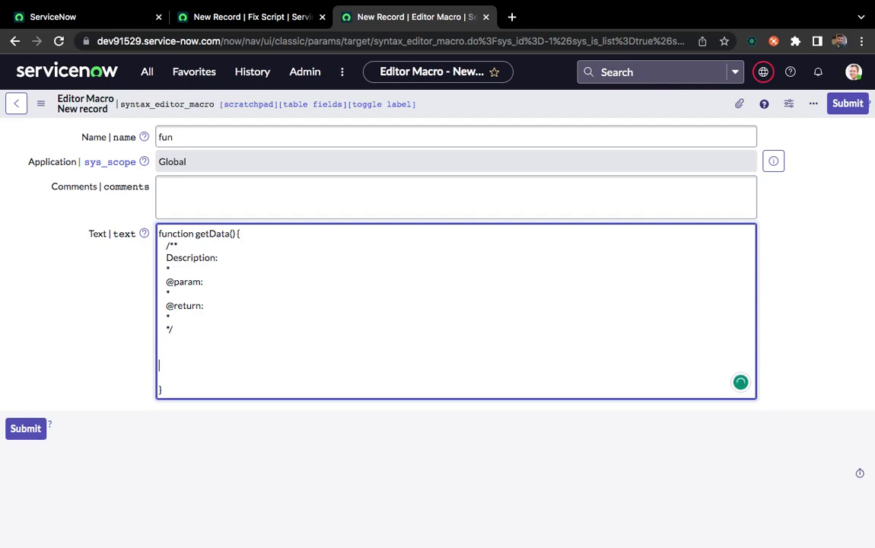
{"action": "type", "text": "return;"}
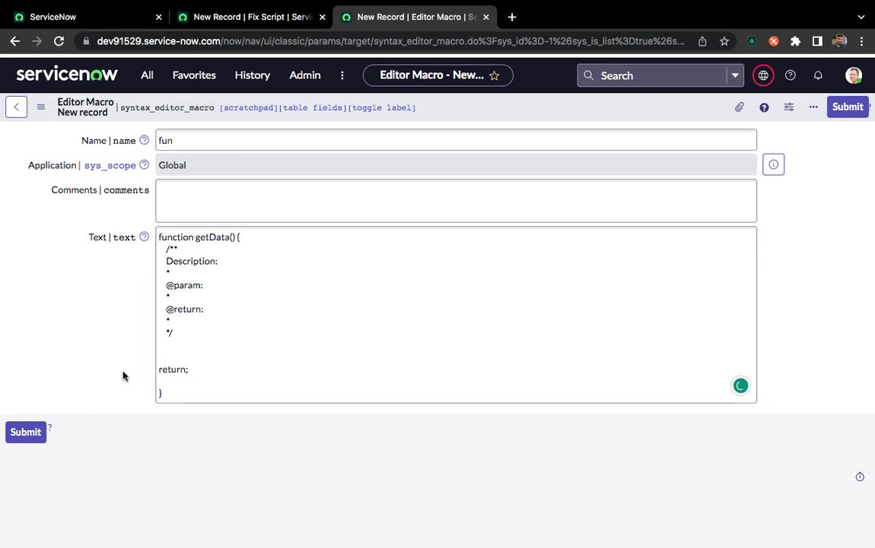
Save the fun Editor Macro record via the form header's context menu.
{"action": "left_click", "coordinate": [494, 99]}
{"action": "right_click", "coordinate": [487, 103]}
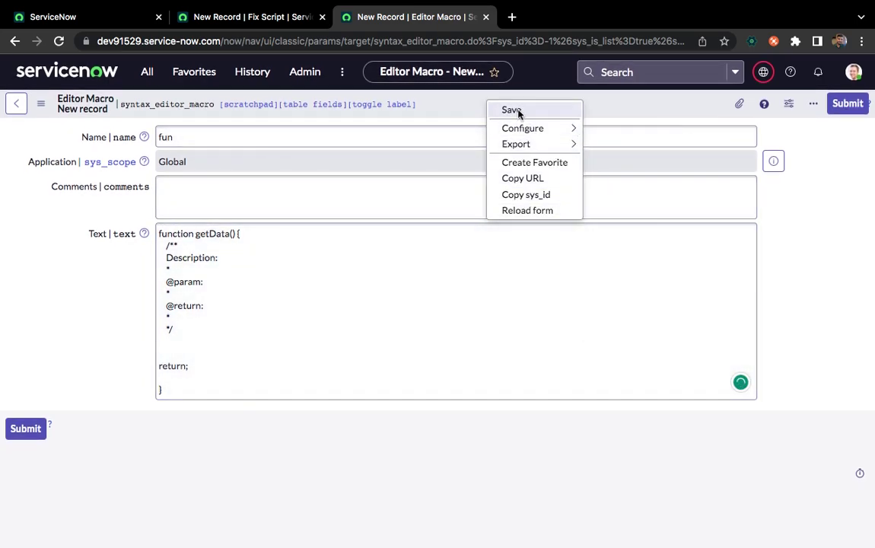
{"action": "left_click", "coordinate": [510, 109]}
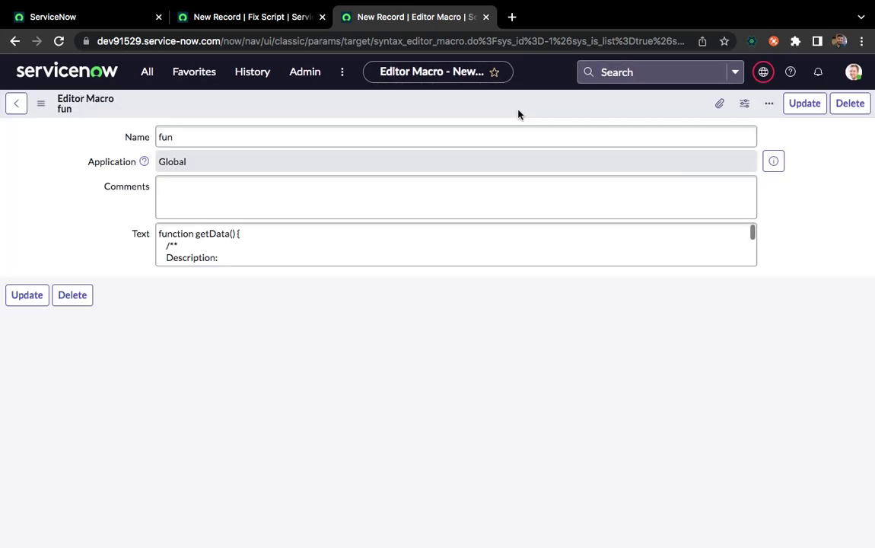
{"action": "left_click", "coordinate": [195, 199]}
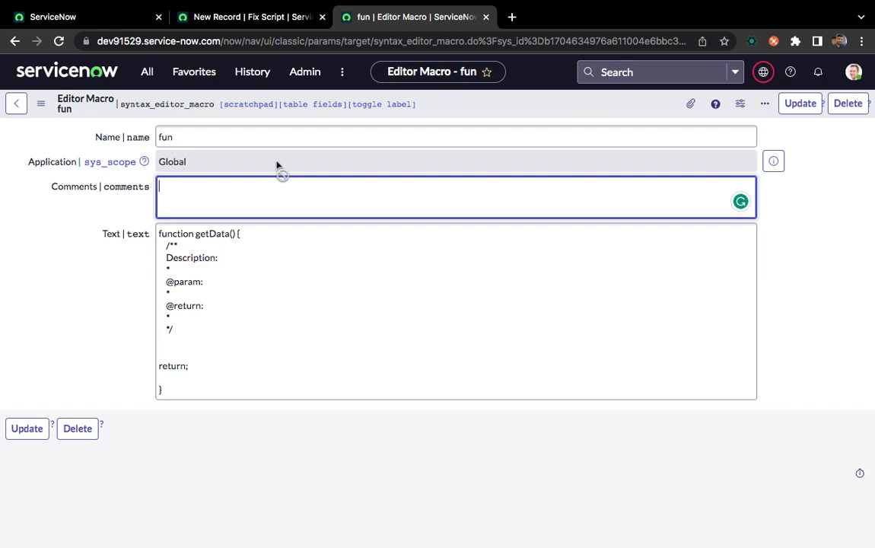
Reload the Fix Script tab and save 'custom shortcuts command demo' as a record.
{"action": "left_click", "coordinate": [214, 15]}
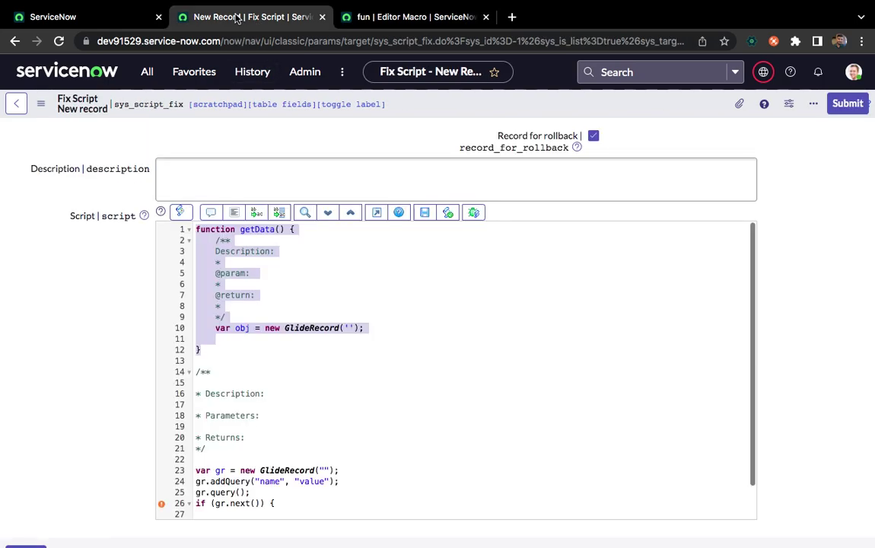
{"action": "left_click", "coordinate": [58, 41]}
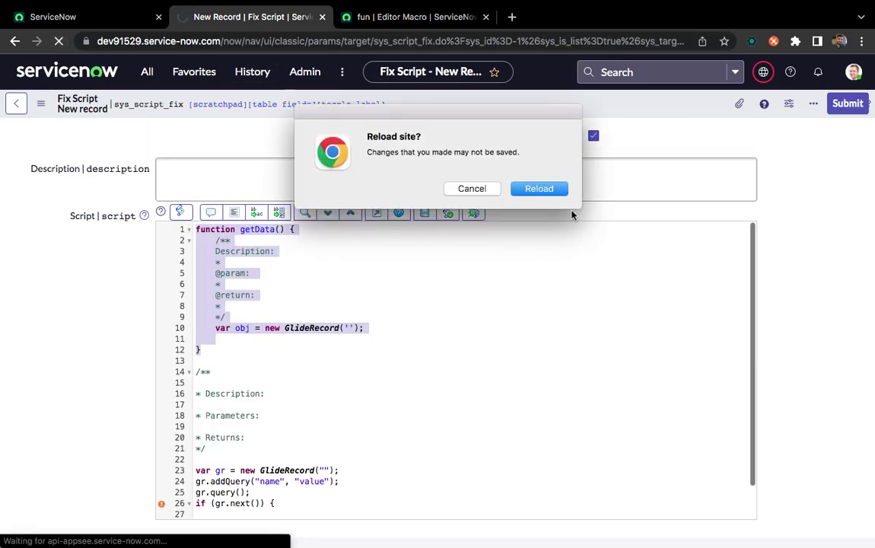
{"action": "left_click", "coordinate": [479, 190]}
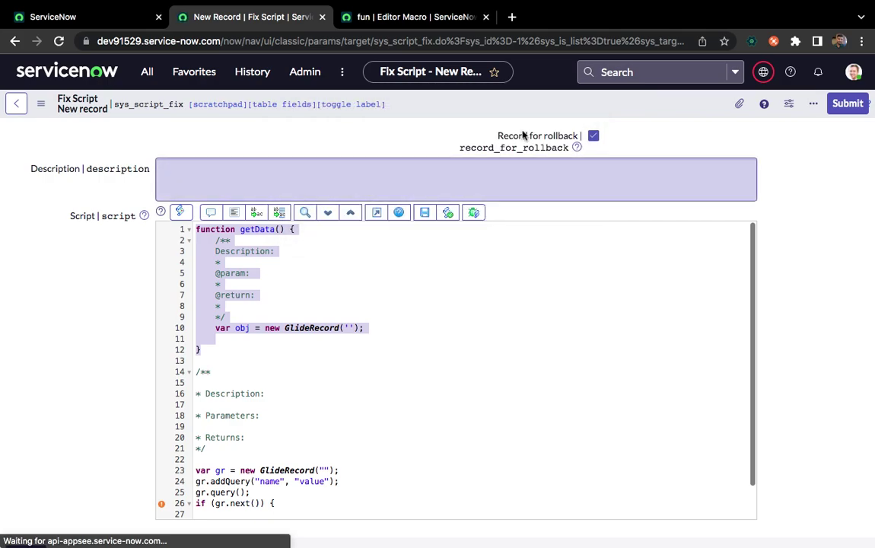
{"action": "right_click", "coordinate": [509, 107]}
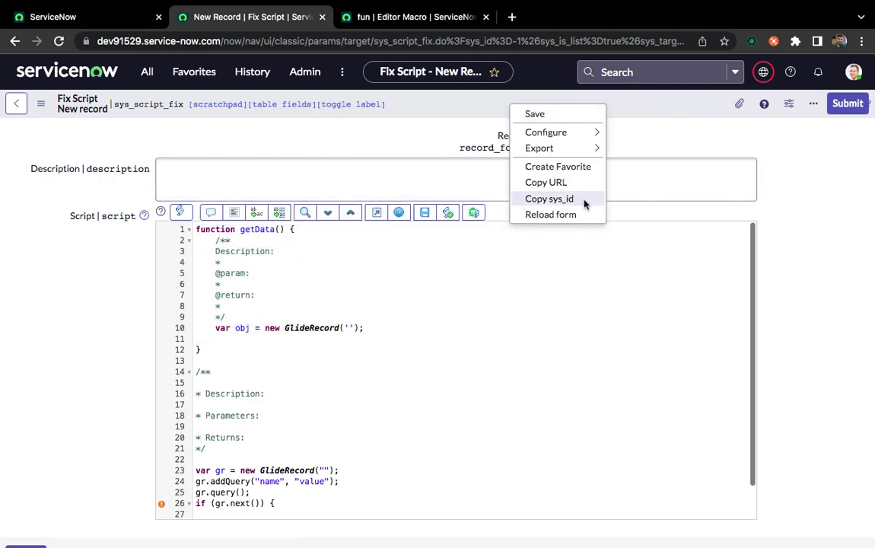
{"action": "left_click", "coordinate": [534, 114]}
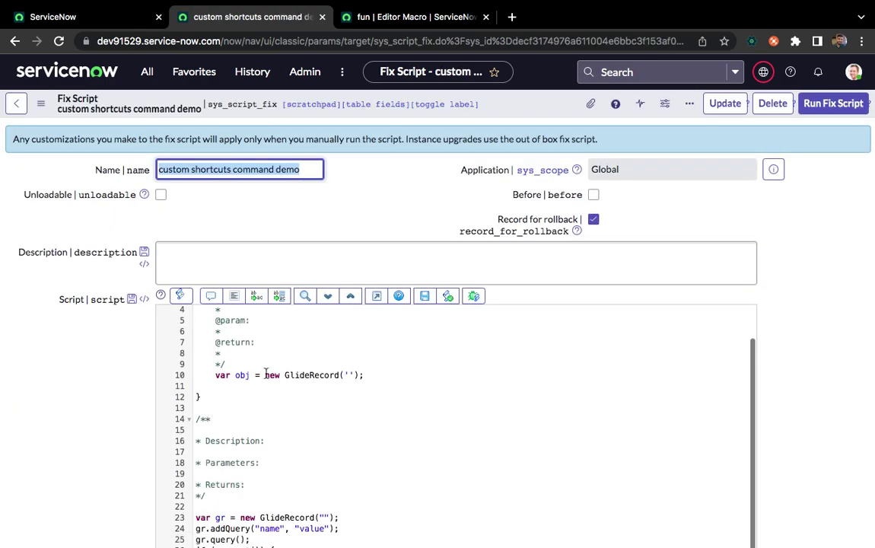
Delete all the script code, format the empty script, and save it.
{"action": "scroll", "coordinate": [105, 437], "scroll_direction": "down", "scroll_amount": 3}
{"action": "mouse_move", "coordinate": [211, 456]}
{"action": "left_mouse_down"}
{"action": "mouse_move", "coordinate": [216, 228]}
{"action": "mouse_move", "coordinate": [192, 196]}
{"action": "left_mouse_up"}
{"action": "key", "text": "Delete"}
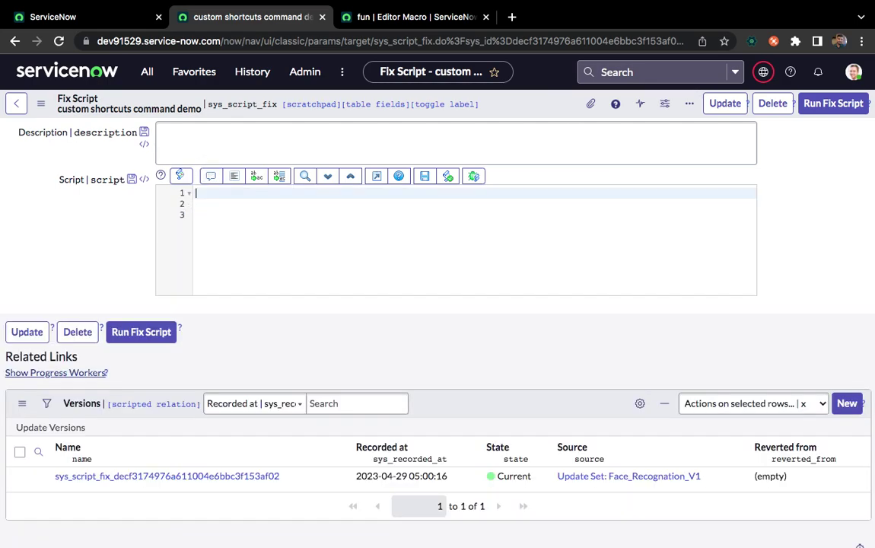
{"action": "left_click", "coordinate": [235, 177]}
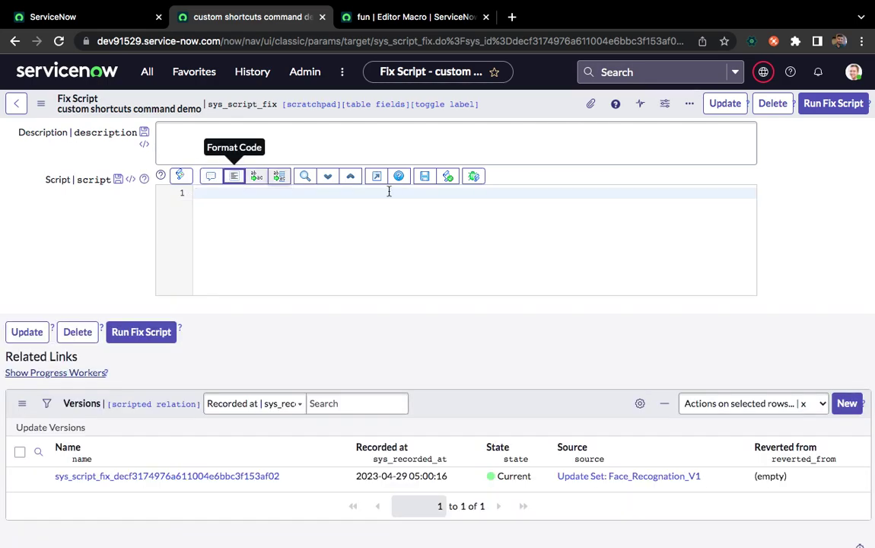
{"action": "left_click", "coordinate": [427, 177]}
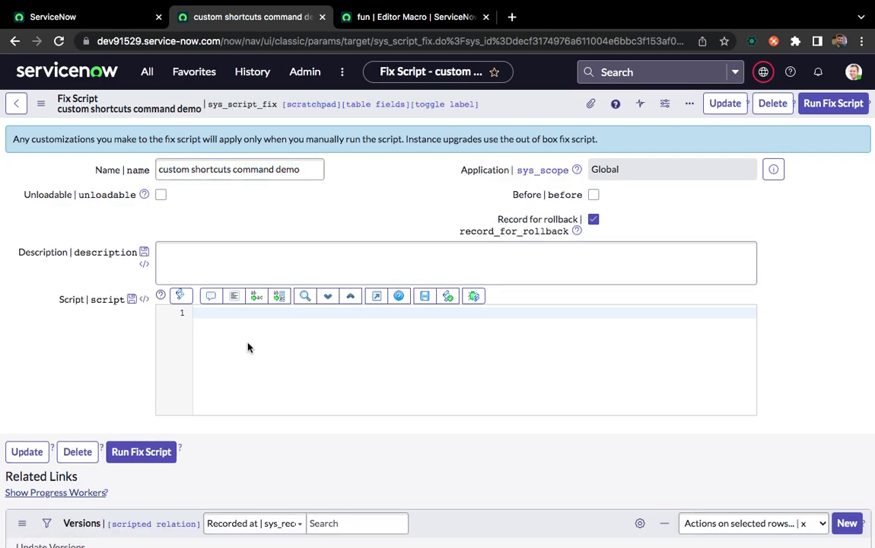
Save the 'fun' Editor Macro record from its form header menu.
{"action": "left_click", "coordinate": [350, 12]}
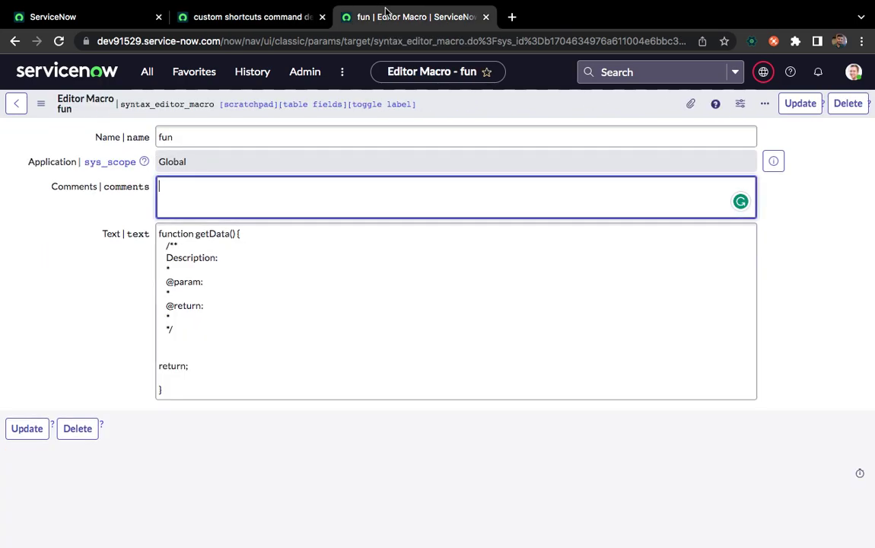
{"action": "right_click", "coordinate": [494, 107]}
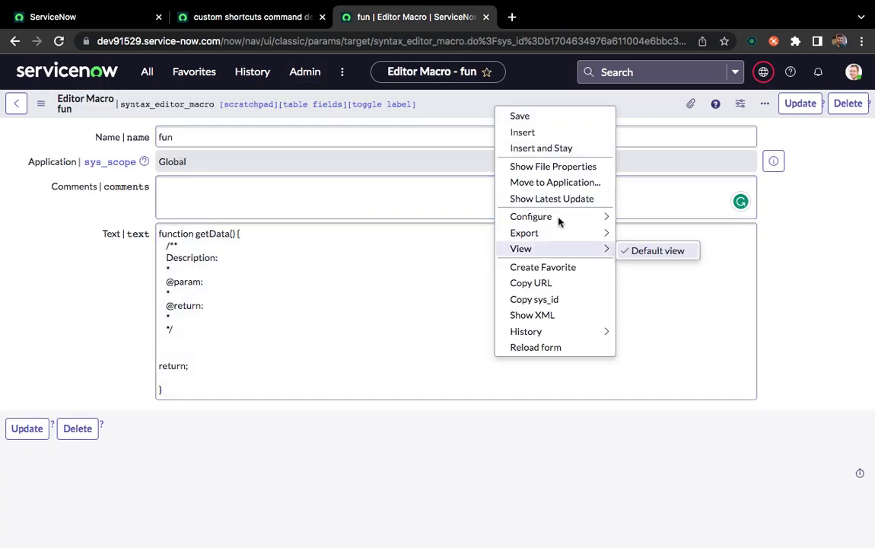
{"action": "left_click", "coordinate": [522, 119]}
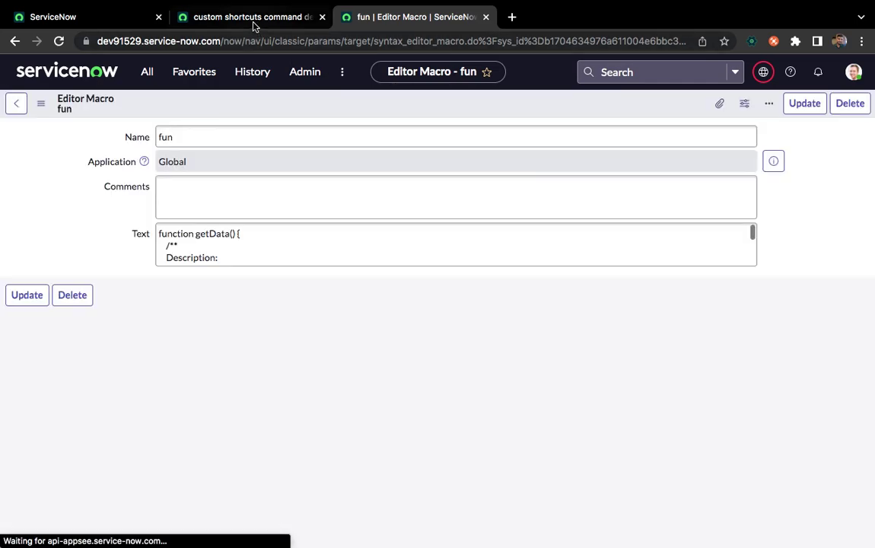
Expand 'fun' in the Fix Script into the getData function skeleton and format the code.
{"action": "left_click", "coordinate": [254, 21]}
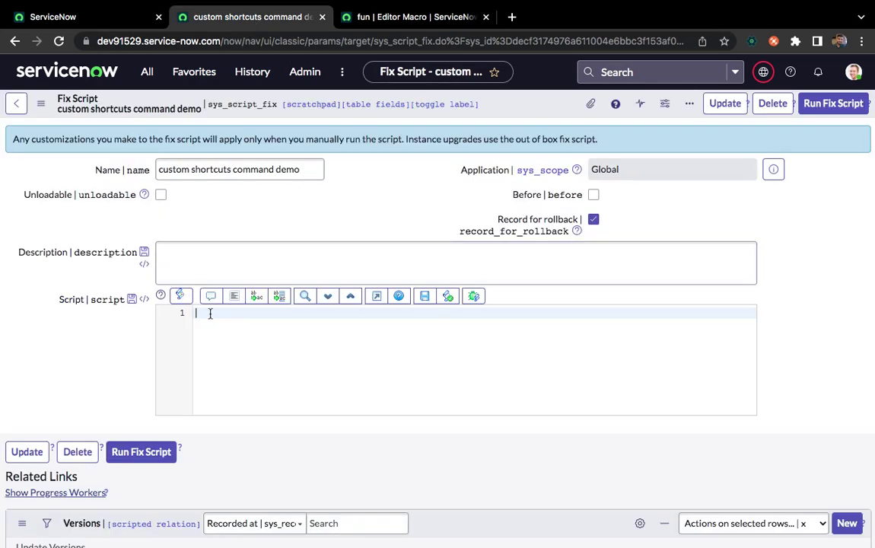
{"action": "type", "text": "fun"}
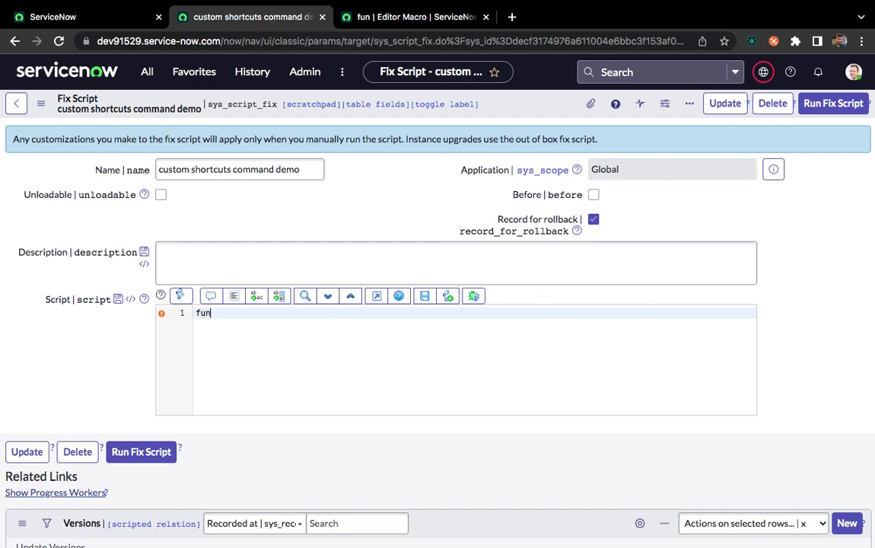
{"action": "key", "text": "Tab"}
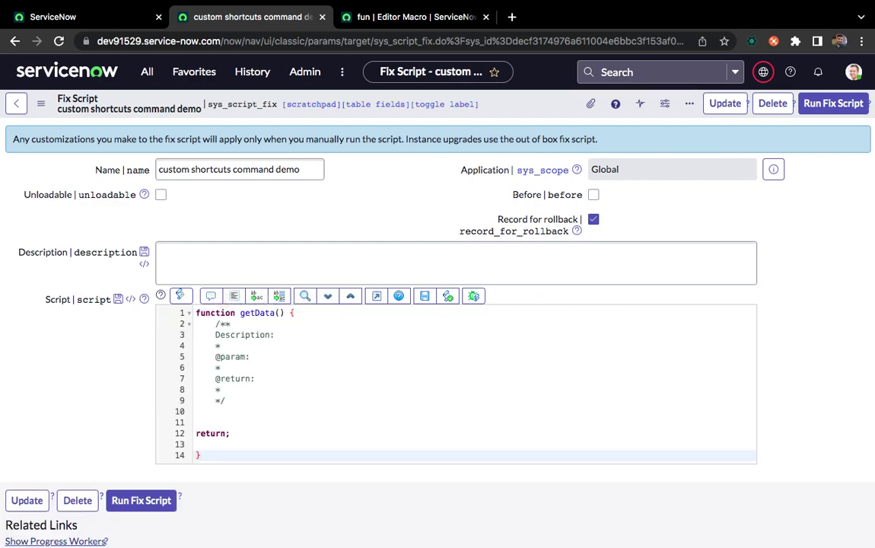
{"action": "left_click", "coordinate": [235, 296]}
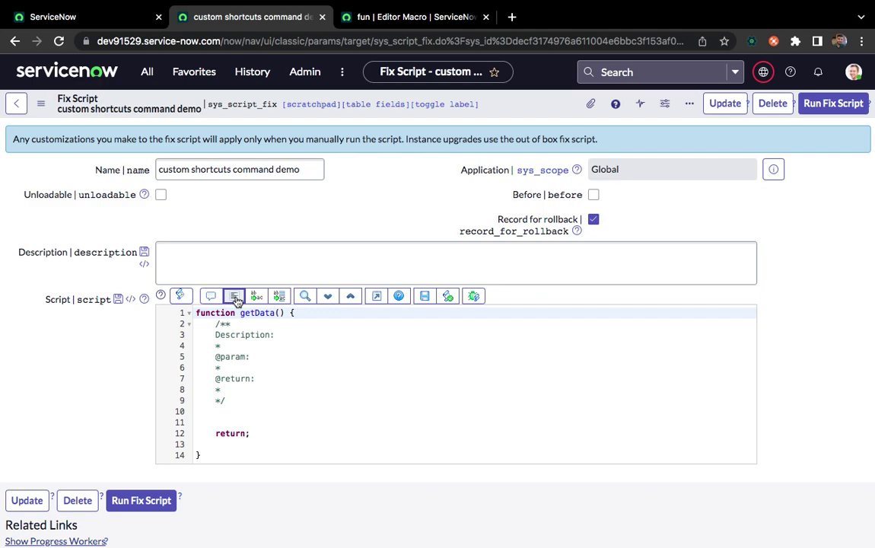
Navigate from the fun macro back to the Editor Macros list.
{"action": "left_click", "coordinate": [346, 22]}
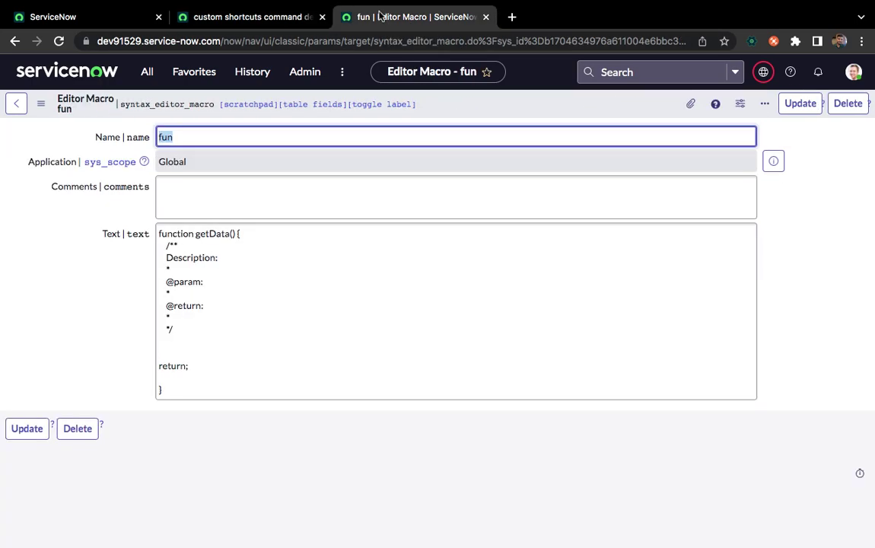
{"action": "type", "text": "var"}
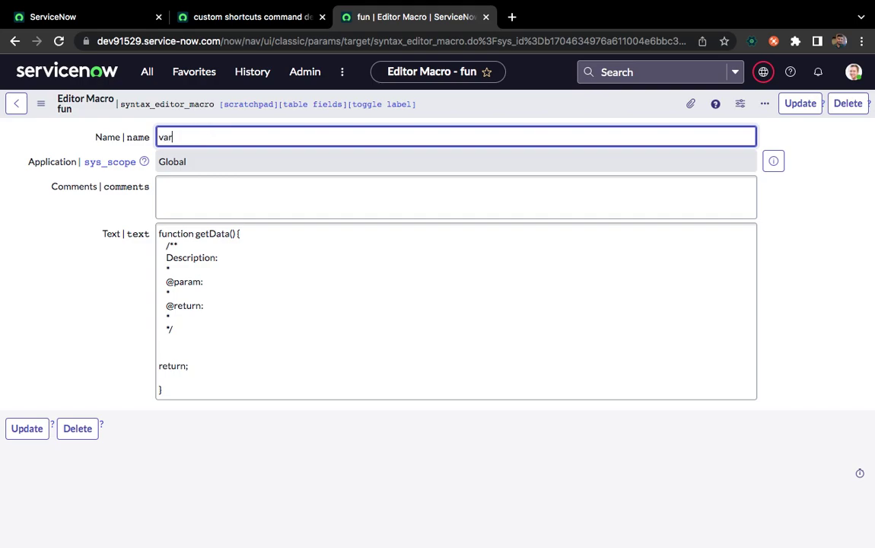
{"action": "type", "text": "inc"}
{"action": "left_click", "coordinate": [15, 42]}
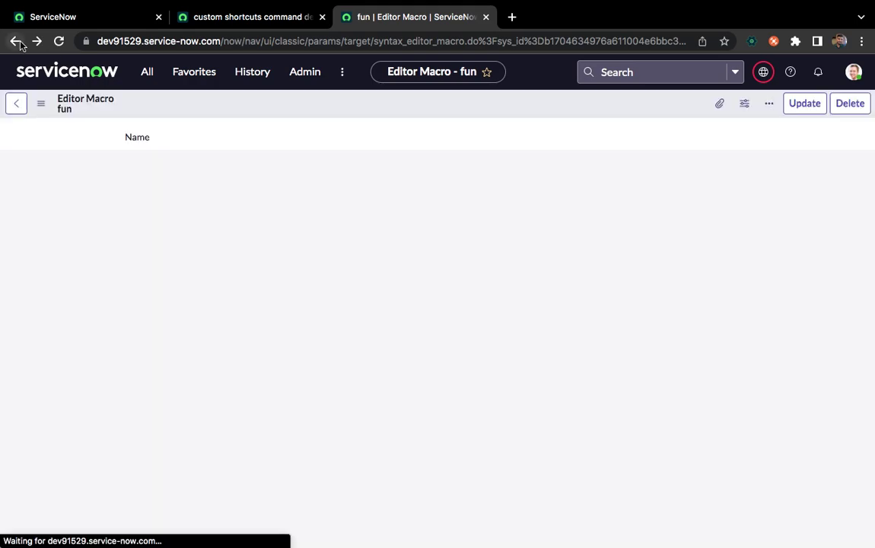
{"action": "left_click", "coordinate": [16, 42]}
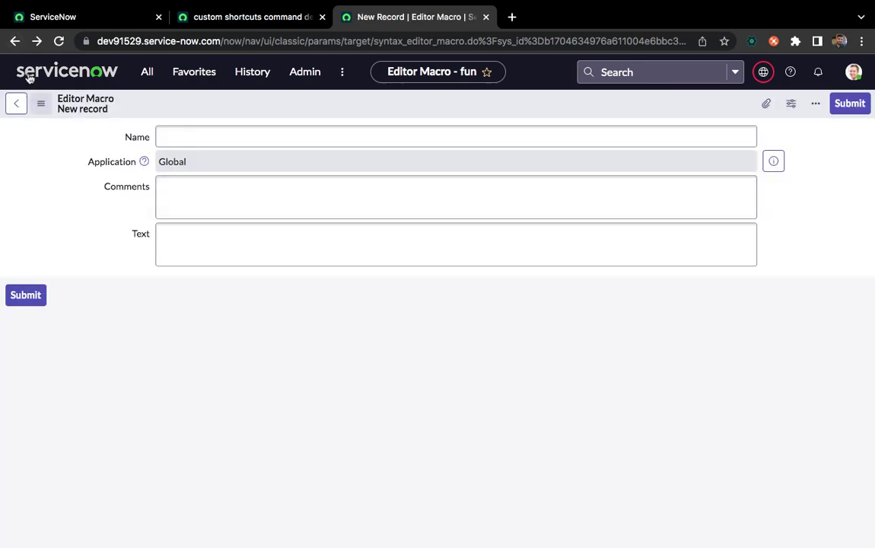
{"action": "left_click", "coordinate": [16, 41]}
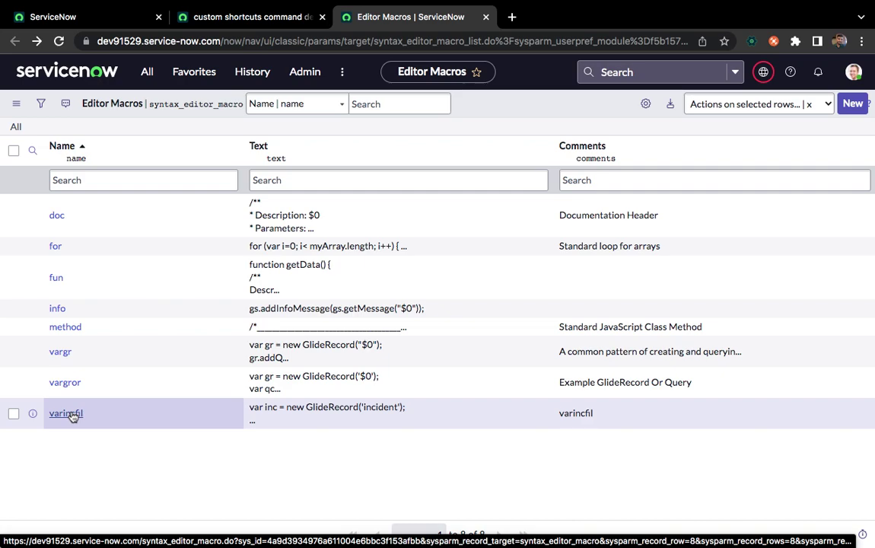
Open the varincfil macro and review its name and incident GlideRecord query code.
{"action": "left_click", "coordinate": [69, 415]}
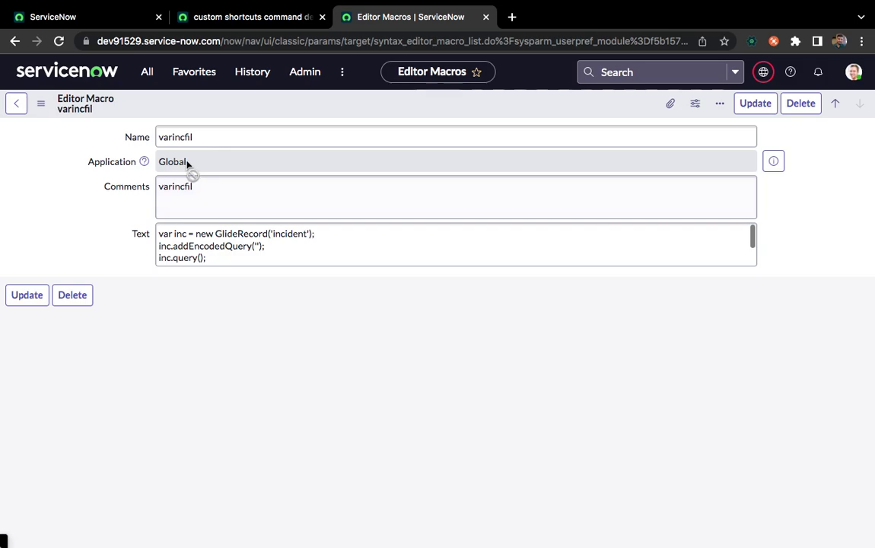
{"action": "double_click", "coordinate": [188, 139]}
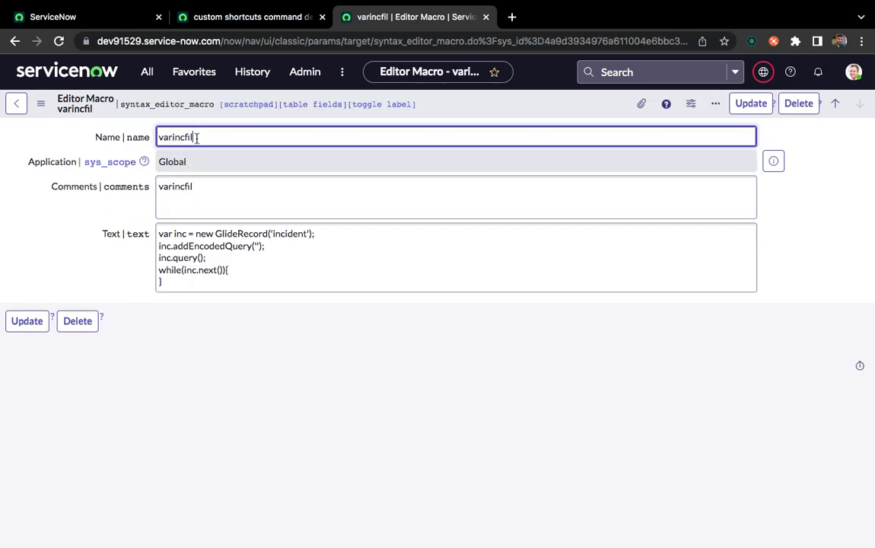
{"action": "mouse_move", "coordinate": [182, 137]}
{"action": "left_mouse_down"}
{"action": "mouse_move", "coordinate": [162, 230]}
{"action": "mouse_move", "coordinate": [168, 282]}
{"action": "left_mouse_up"}
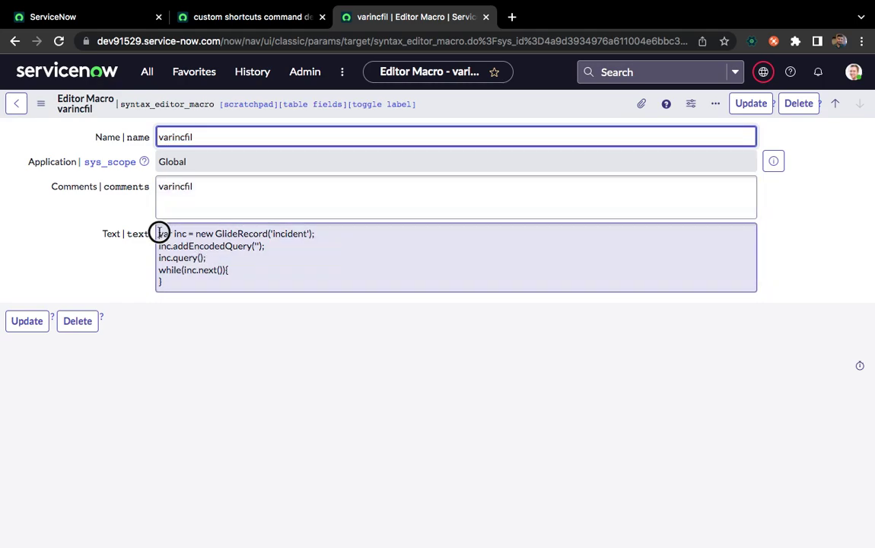
{"action": "left_click", "coordinate": [248, 14]}
Expand varincfil into the incident query block below the getData function.
{"action": "left_click", "coordinate": [207, 457]}
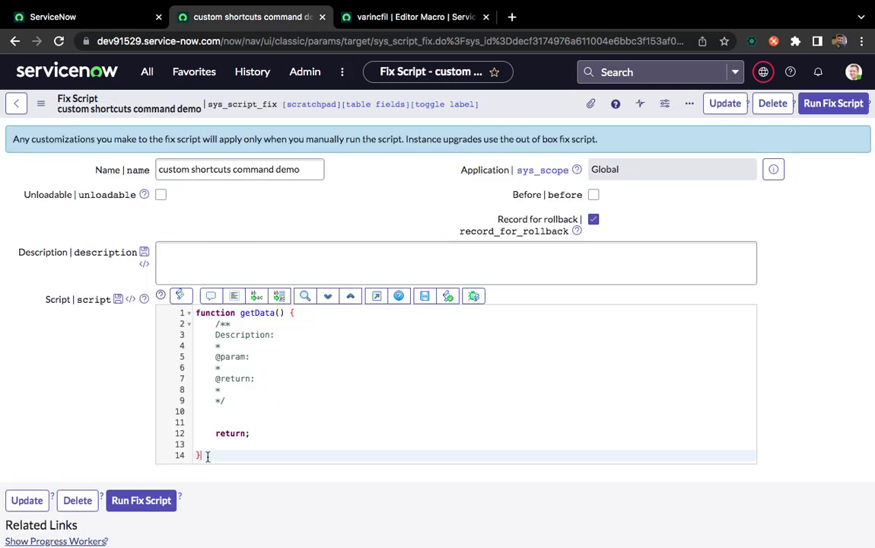
{"action": "key", "text": "Return"}
{"action": "key", "text": "Return"}
{"action": "type", "text": "var"}
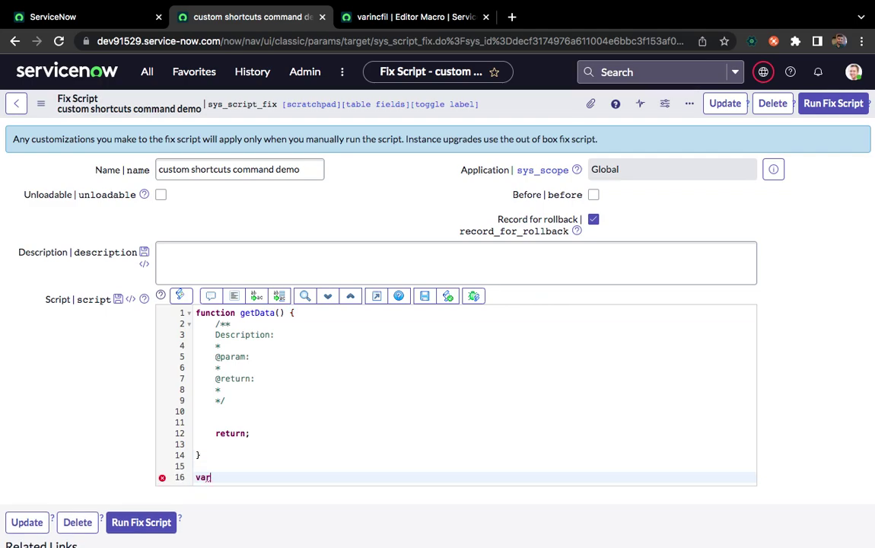
{"action": "type", "text": "incf"}
{"action": "type", "text": "il"}
{"action": "key", "text": "Tab"}
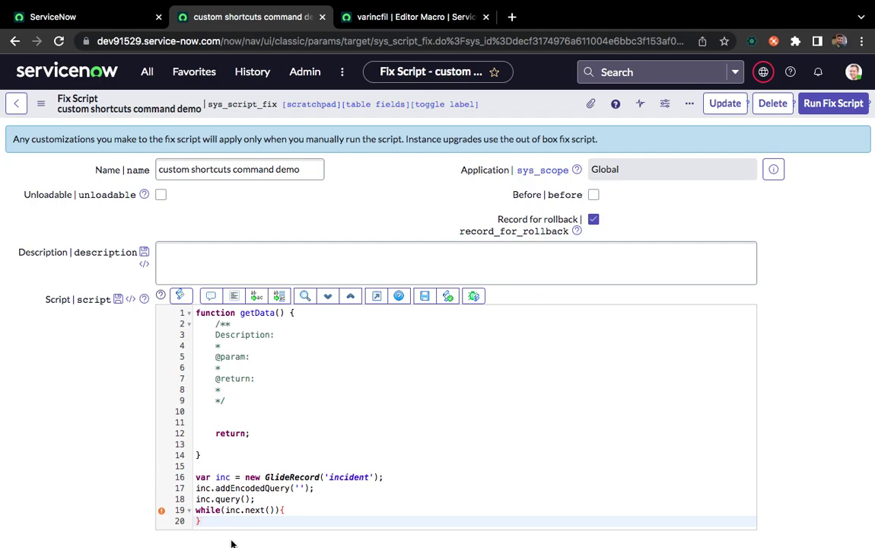
Expand varincfil again inside getData after the comment block and auto-format the script.
{"action": "left_click", "coordinate": [250, 406]}
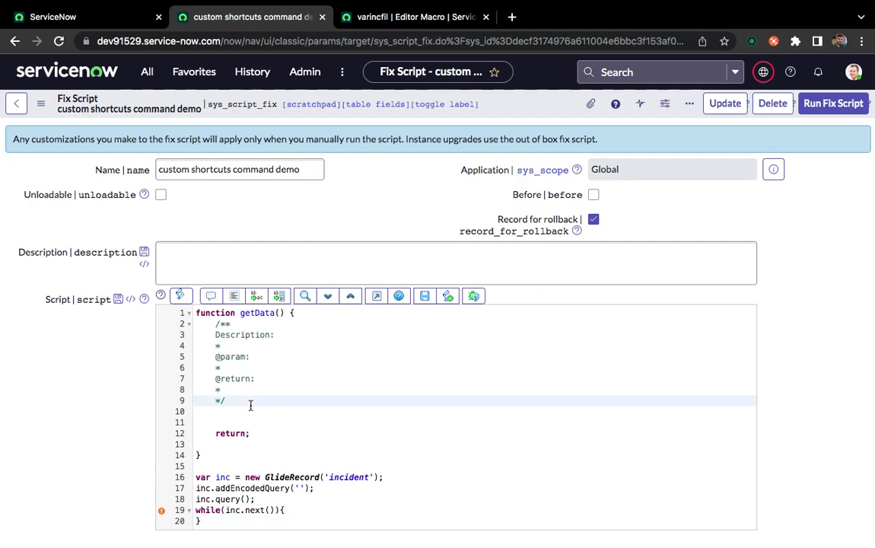
{"action": "key", "text": "Return"}
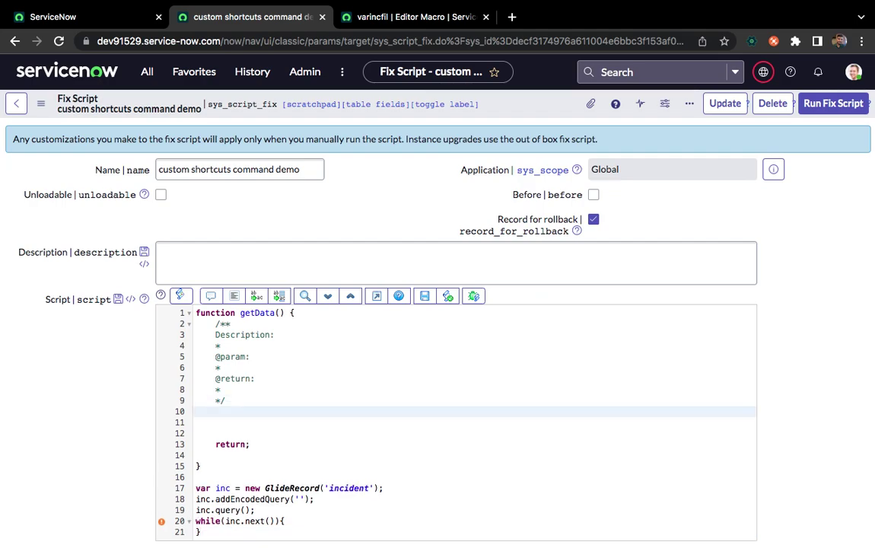
{"action": "type", "text": "vari"}
{"action": "type", "text": "nc"}
{"action": "type", "text": "fi"}
{"action": "type", "text": "l"}
{"action": "key", "text": "Tab"}
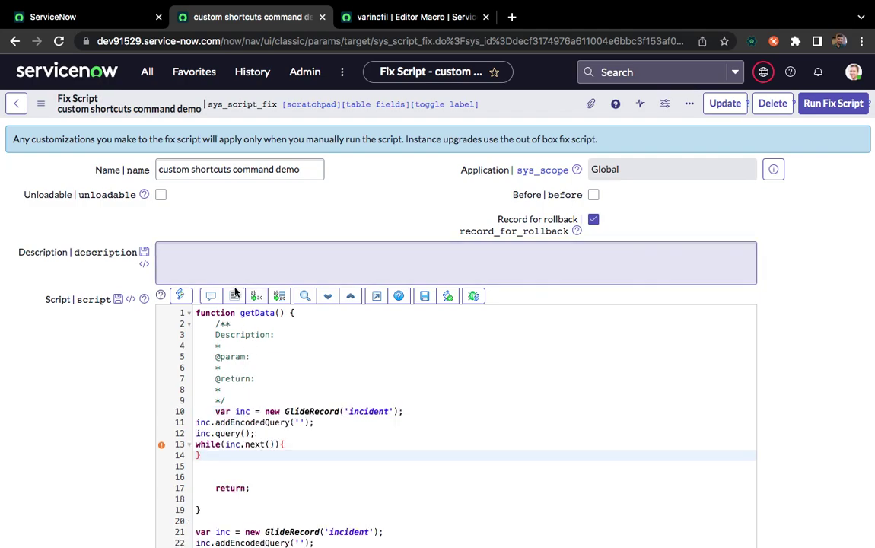
{"action": "left_click", "coordinate": [234, 295]}
{"action": "left_click", "coordinate": [274, 421]}
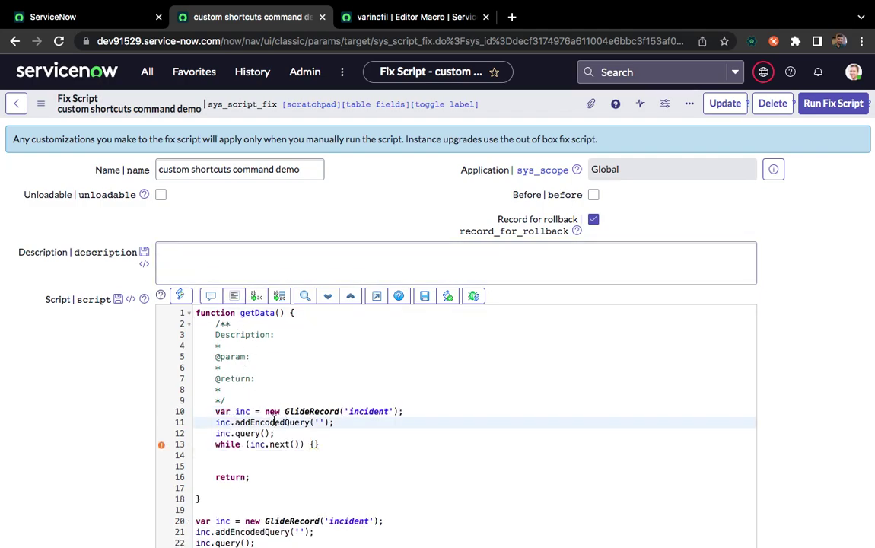
{"action": "scroll", "coordinate": [274, 421], "scroll_direction": "down", "scroll_amount": 2}
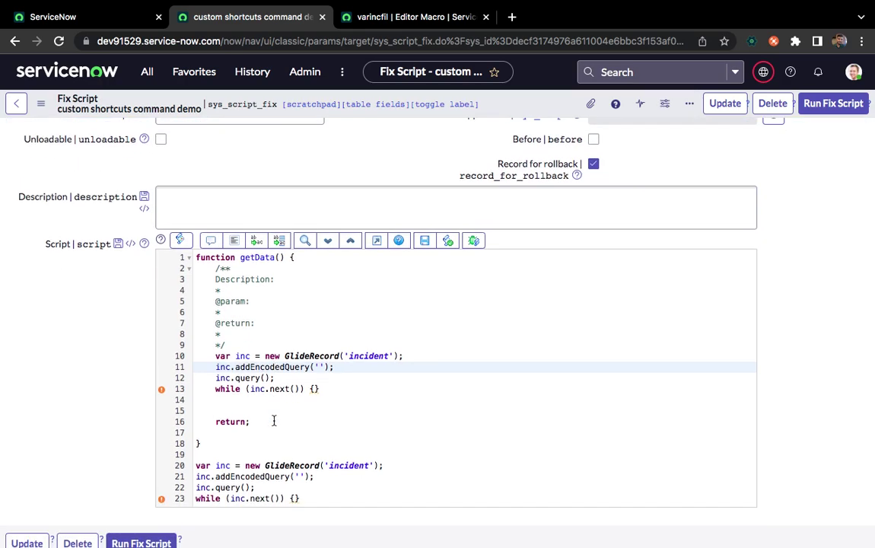